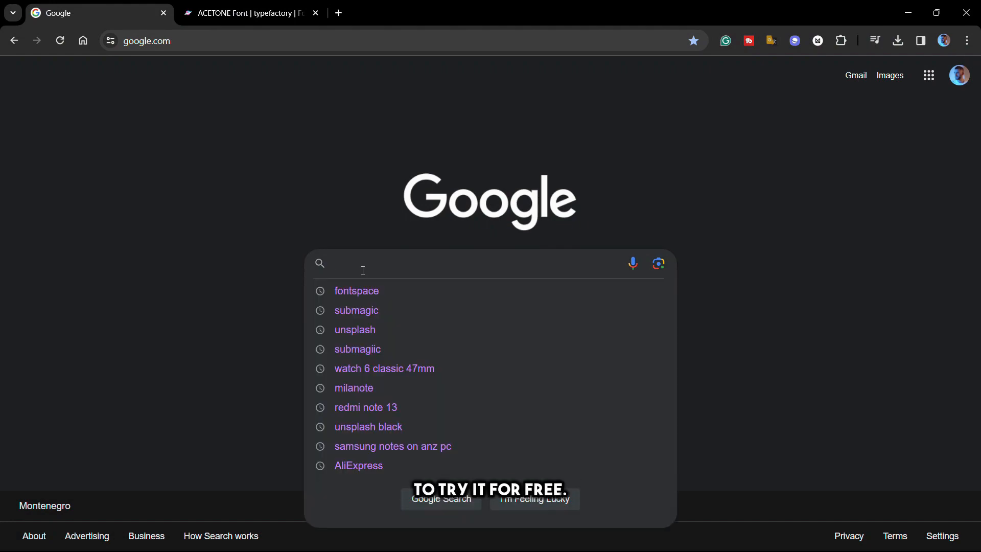
- Search Google for submagic, open the Submagic website and log in to the account
{"action": "type", "text": "submagic"}
{"action": "key", "text": "Return"}
{"action": "left_click", "coordinate": [324, 205]}
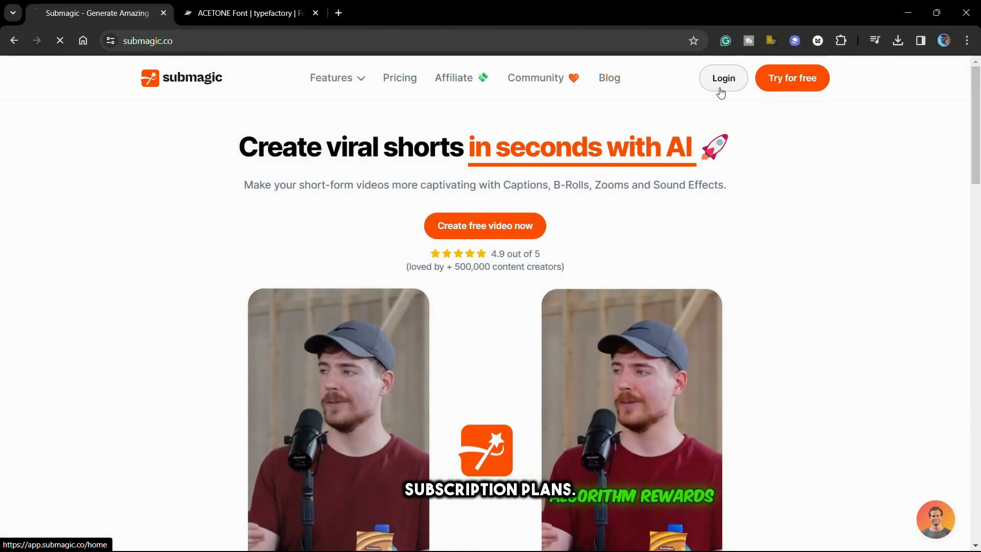
{"action": "left_click", "coordinate": [720, 91]}
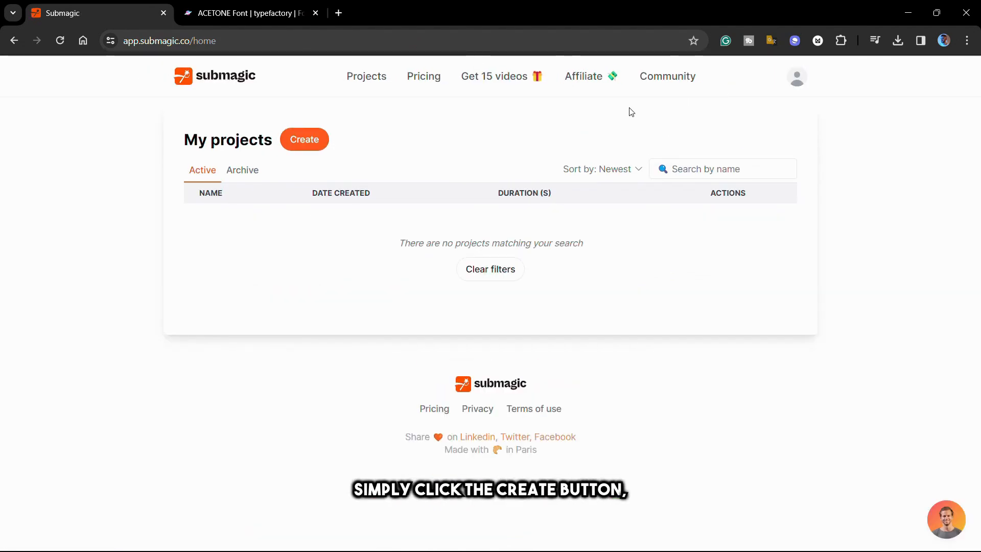
- Create a new project and choose the 0128(1) video from the Materials folder
{"action": "left_click", "coordinate": [324, 140]}
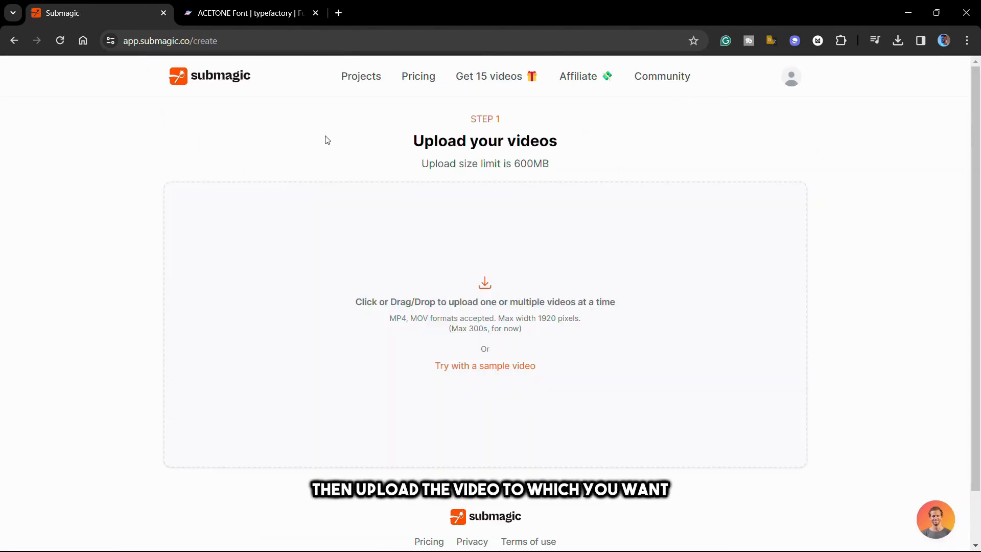
{"action": "left_click", "coordinate": [404, 266]}
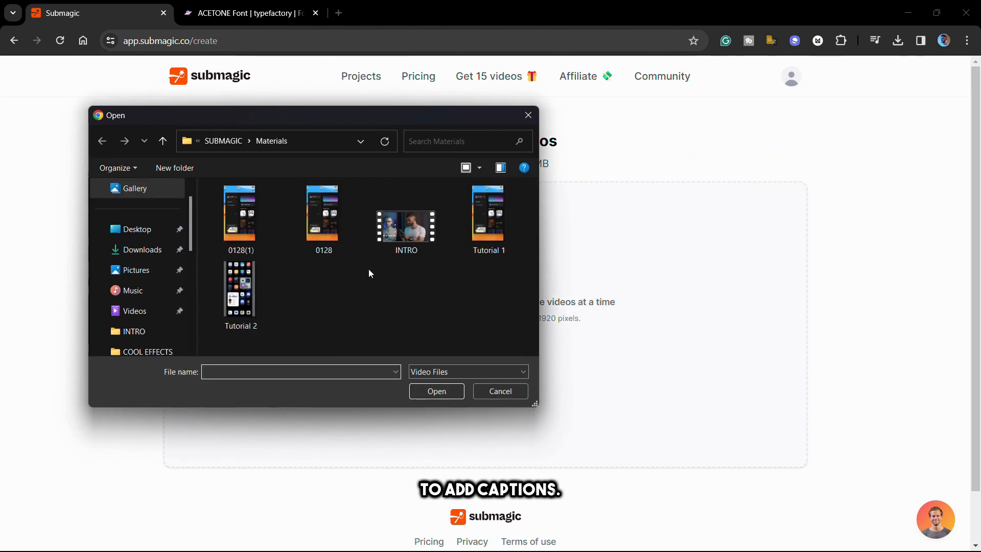
{"action": "double_click", "coordinate": [252, 206]}
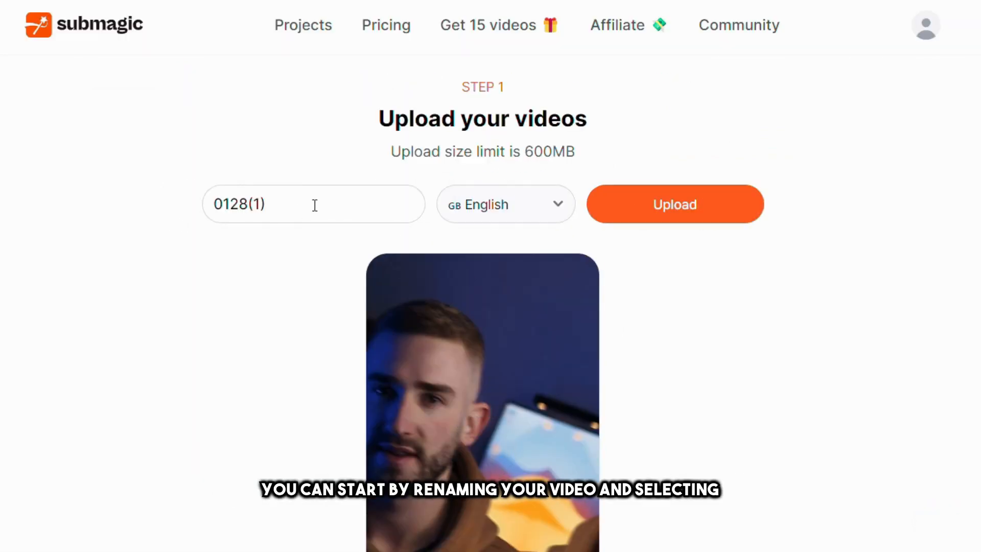
- Rename the video as "New CapCut feature"
{"action": "left_click_drag", "start_coordinate": [340, 198], "coordinate": [257, 188]}
{"action": "key", "text": "BackSpace"}
{"action": "type", "text": "New CapCut feature"}
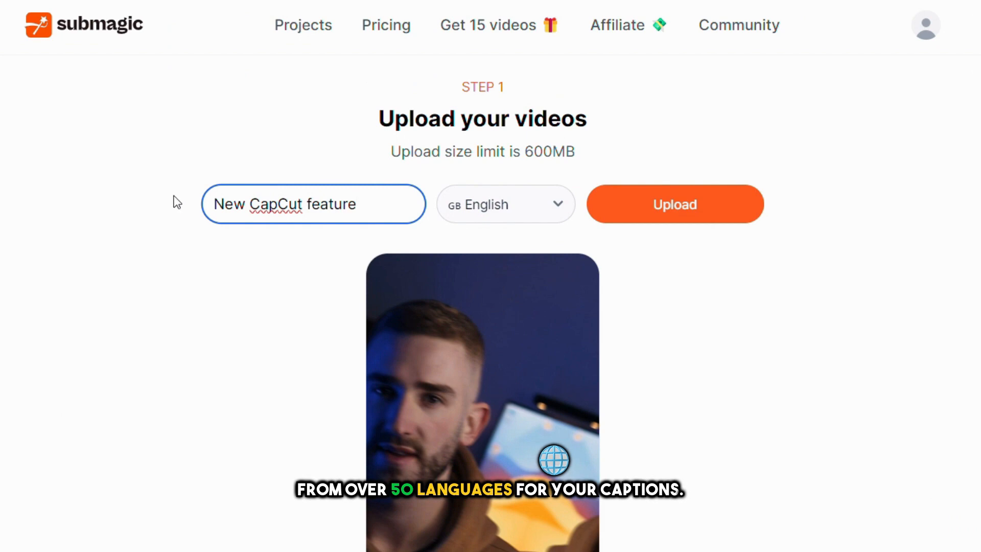
- Choose English as the caption language and upload the video
{"action": "left_click", "coordinate": [449, 213]}
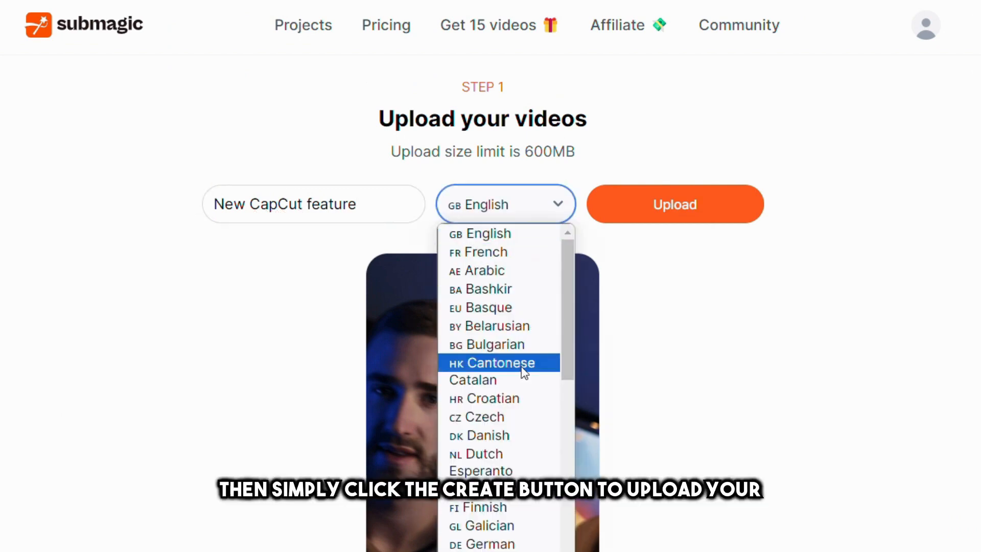
{"action": "scroll", "coordinate": [526, 388], "scroll_direction": "down", "scroll_amount": 5}
{"action": "scroll", "coordinate": [525, 389], "scroll_direction": "up", "scroll_amount": 10}
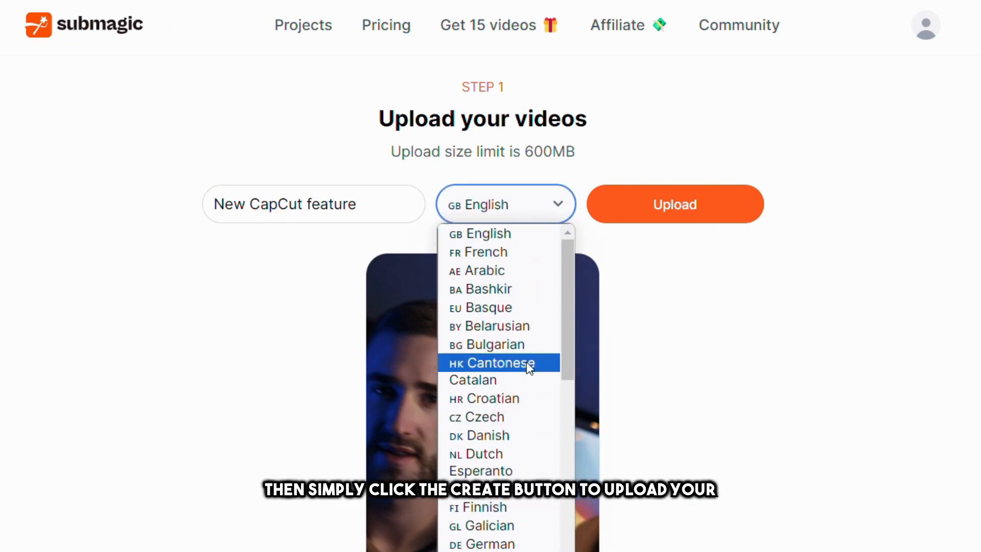
{"action": "left_click", "coordinate": [527, 234]}
{"action": "left_click", "coordinate": [646, 213]}
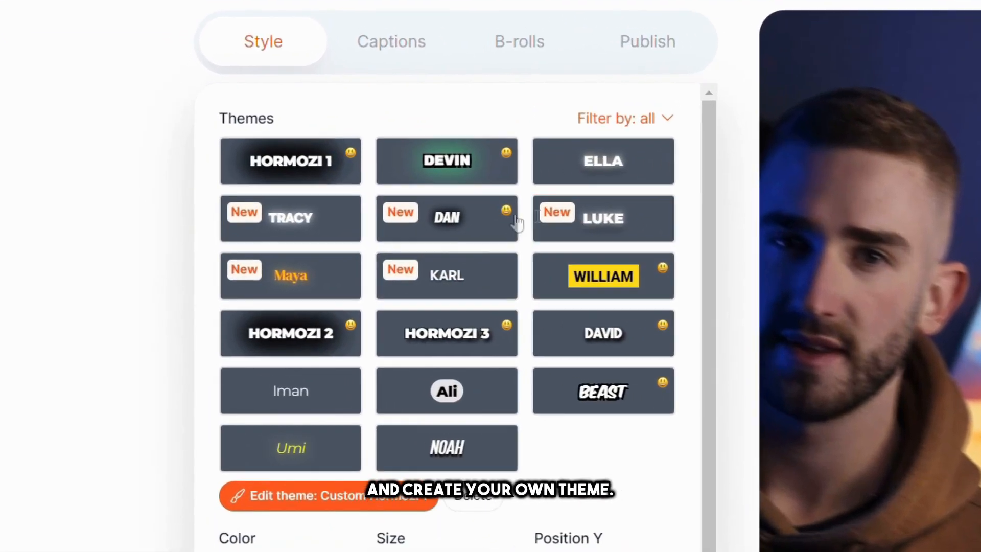
- Apply the Hormozi 1 caption theme and play the video preview
{"action": "left_click", "coordinate": [342, 182]}
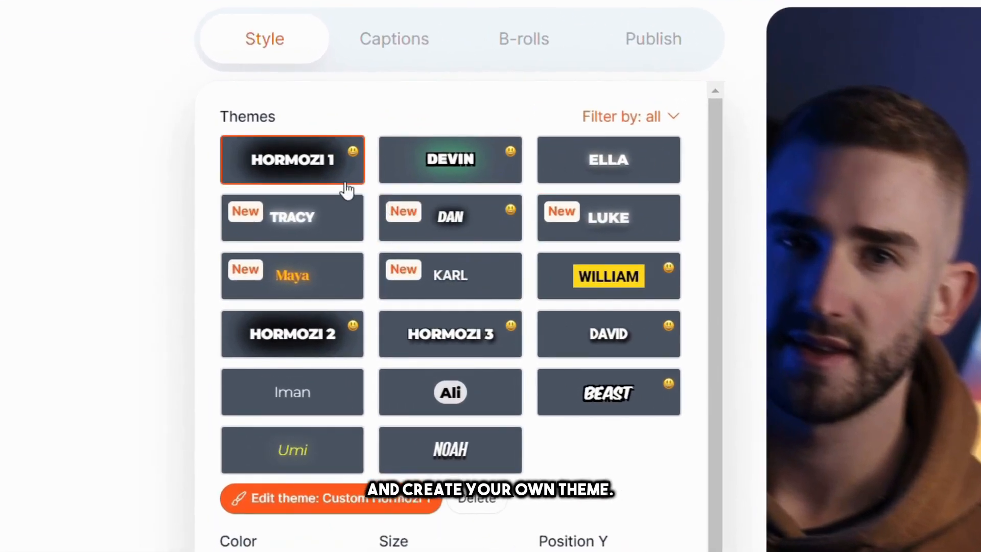
{"action": "left_click", "coordinate": [269, 151]}
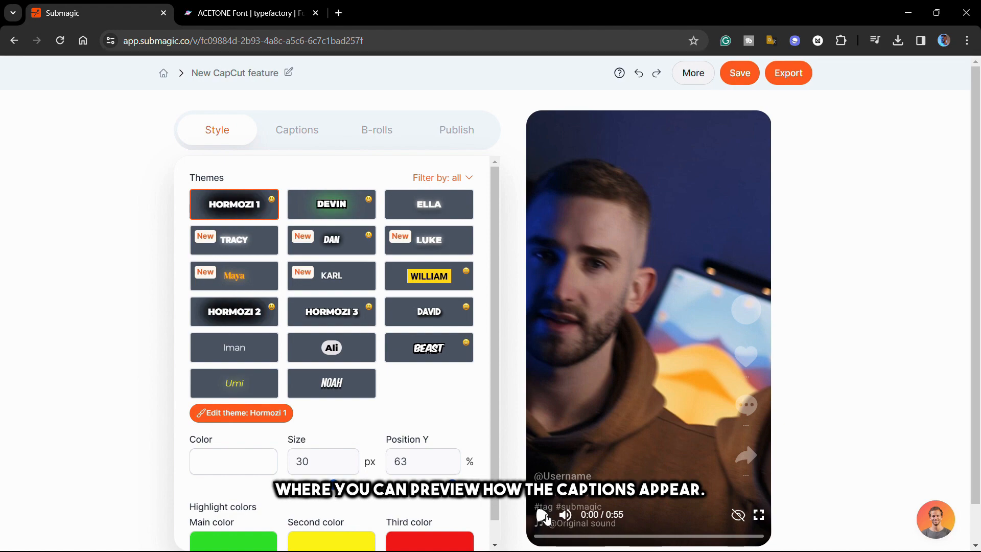
{"action": "left_click", "coordinate": [545, 518]}
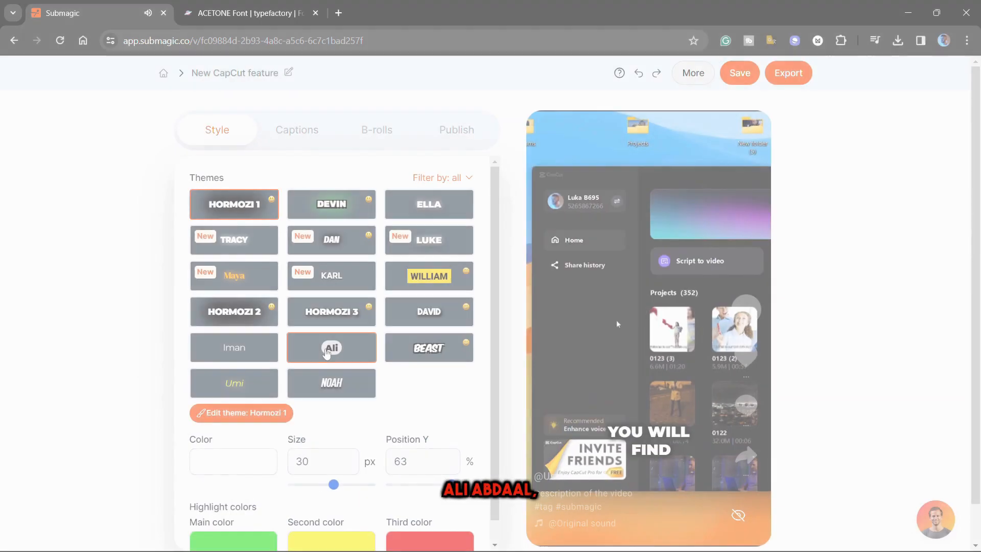
- Try the Ali and Iman caption themes on the playing video and settle on the Devin theme
{"action": "left_click", "coordinate": [327, 353]}
{"action": "left_click", "coordinate": [257, 358]}
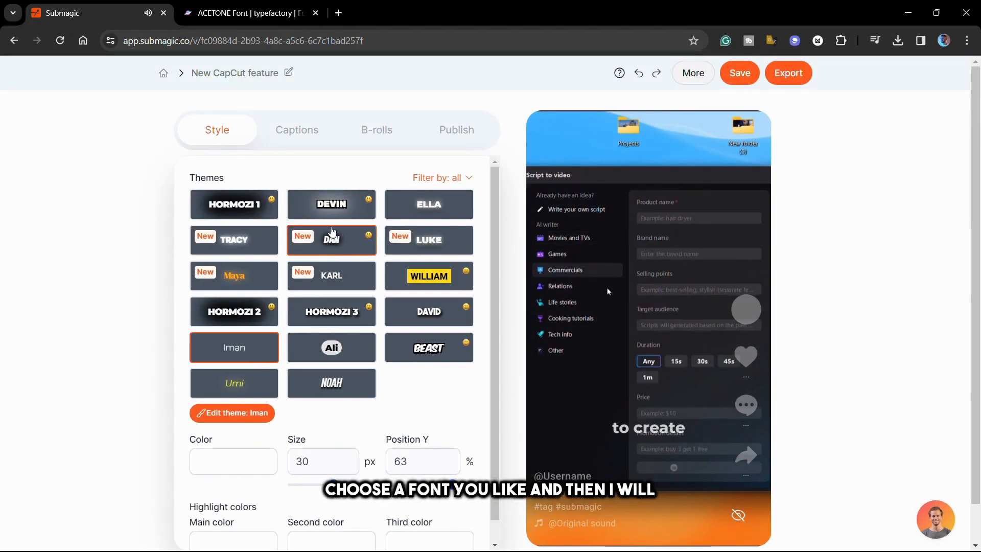
{"action": "left_click", "coordinate": [332, 212]}
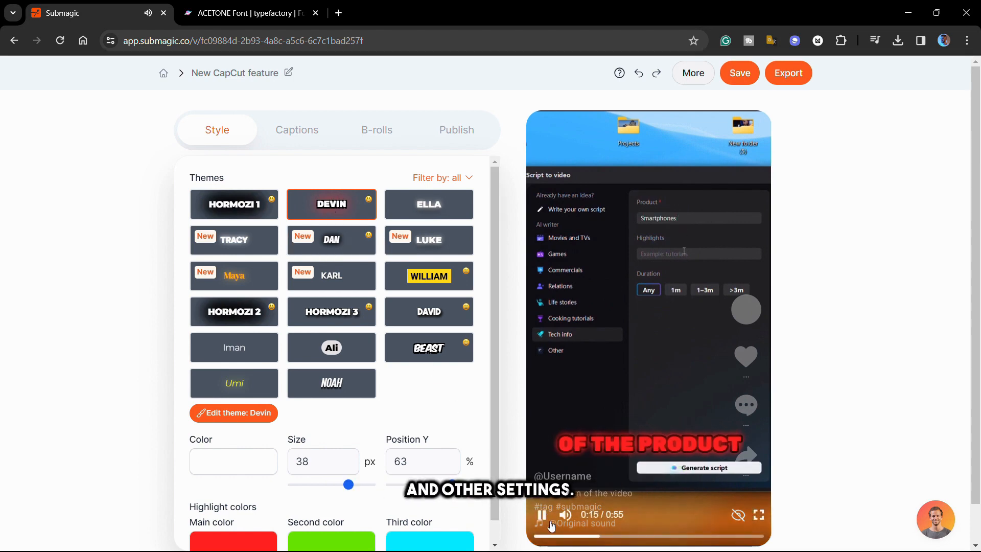
- Pause the video preview and jump back to the beginning of the clip
{"action": "left_click", "coordinate": [543, 516]}
{"action": "left_click", "coordinate": [543, 536]}
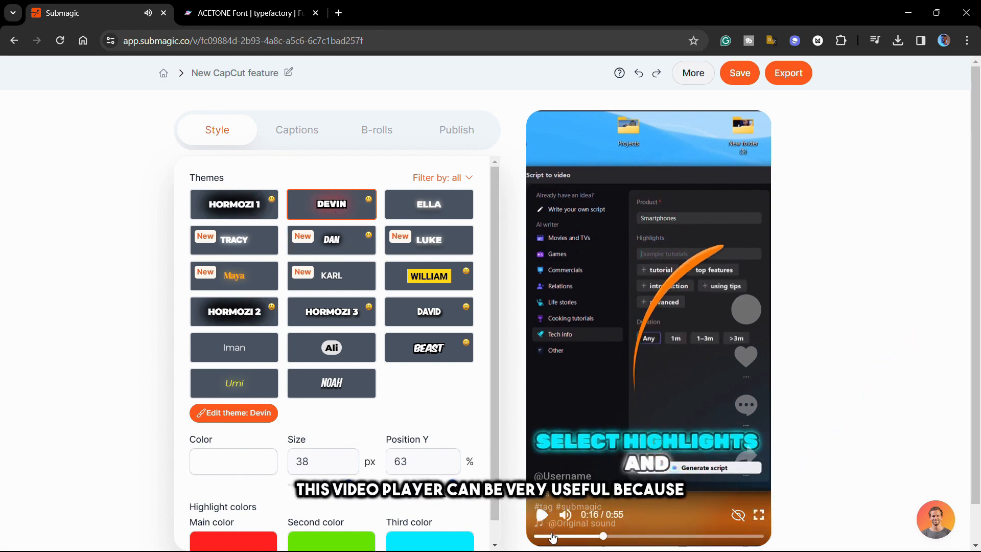
{"action": "left_click", "coordinate": [537, 536]}
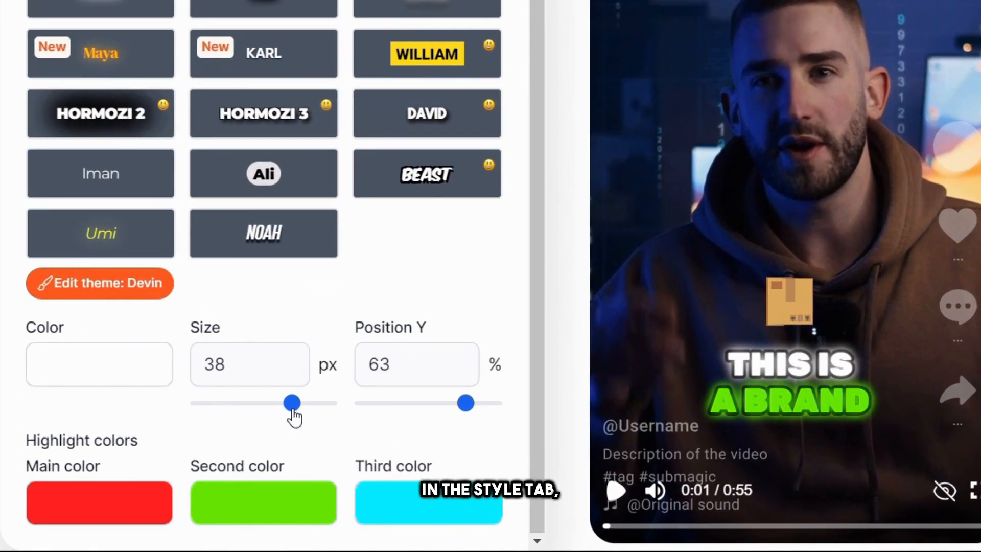
- Set the caption size to 26 px and the vertical position to 64%
{"action": "left_click_drag", "start_coordinate": [348, 484], "coordinate": [329, 484]}
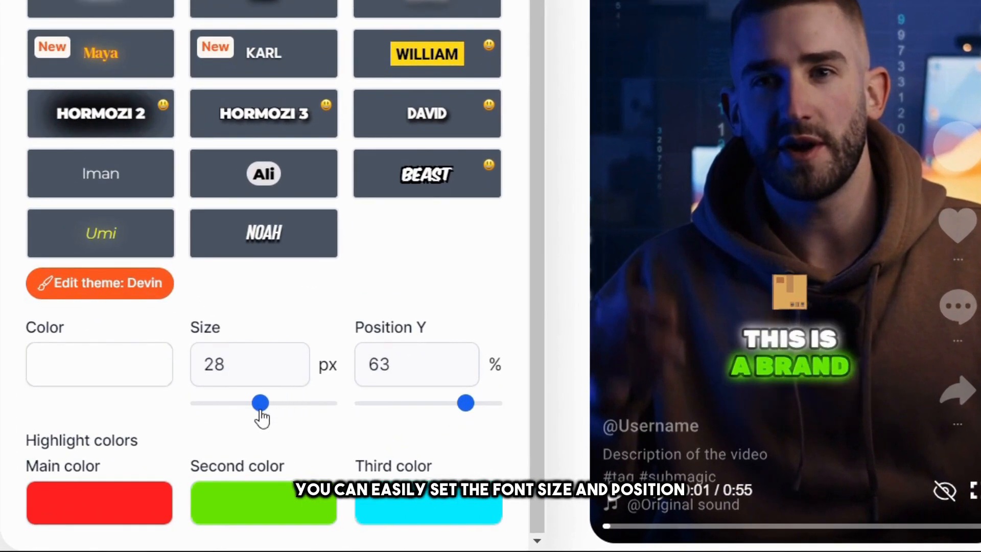
{"action": "left_click_drag", "start_coordinate": [262, 418], "coordinate": [257, 418]}
{"action": "left_click_drag", "start_coordinate": [449, 412], "coordinate": [468, 414]}
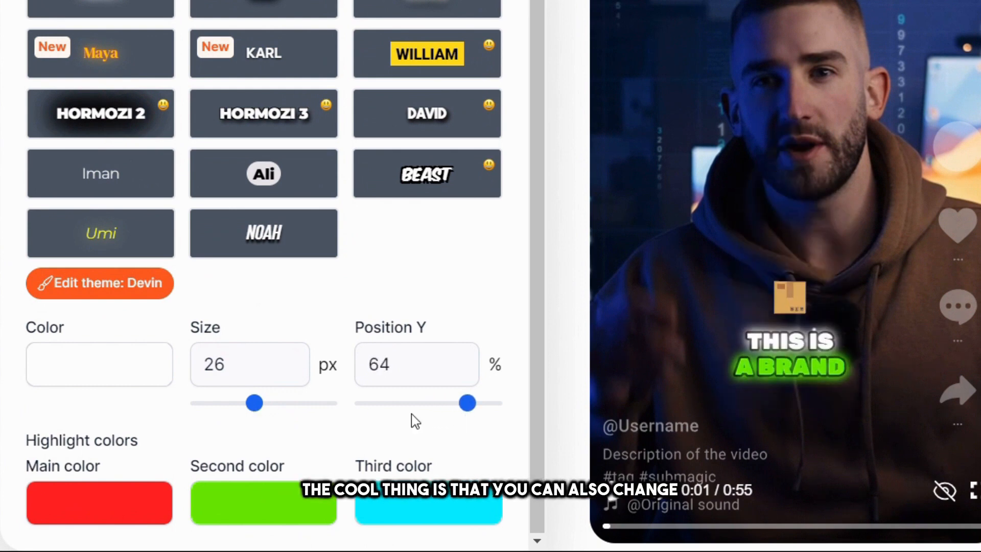
- Change the main highlight color to orange and the second highlight color to light green
{"action": "left_click", "coordinate": [100, 521]}
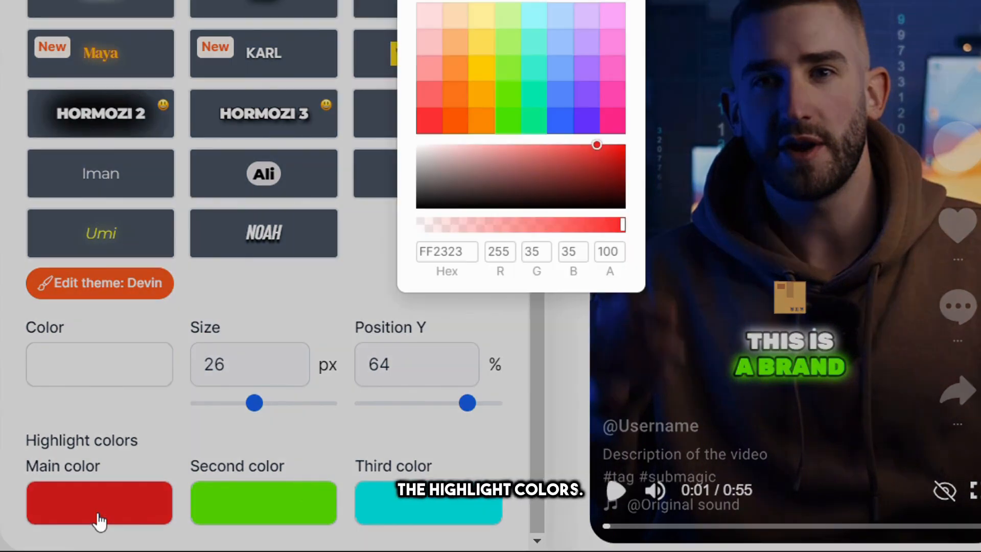
{"action": "left_click", "coordinate": [487, 103]}
{"action": "left_click", "coordinate": [256, 520]}
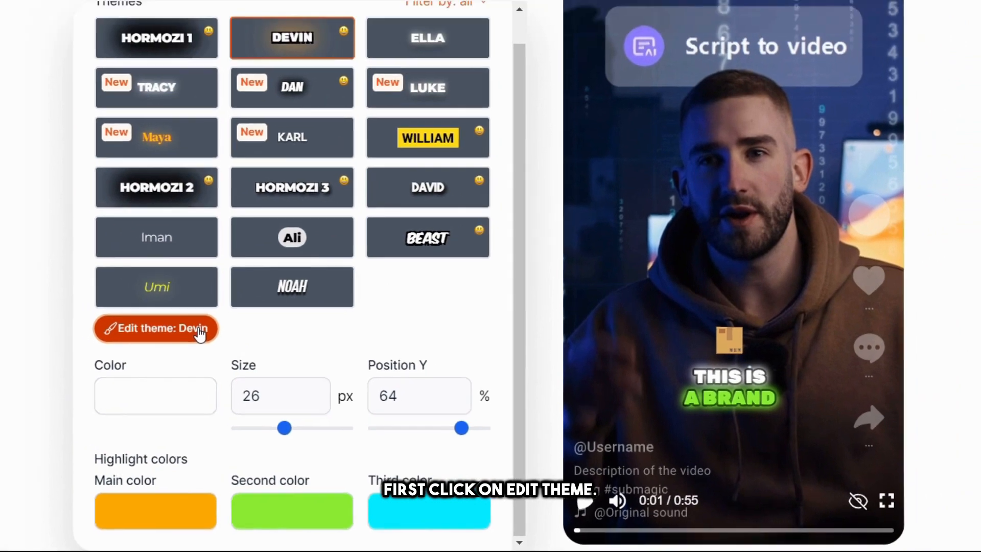
- Edit the Devin theme with a 28 px font size, medium (M) shadow and medium (M) stroke
{"action": "left_click", "coordinate": [153, 290]}
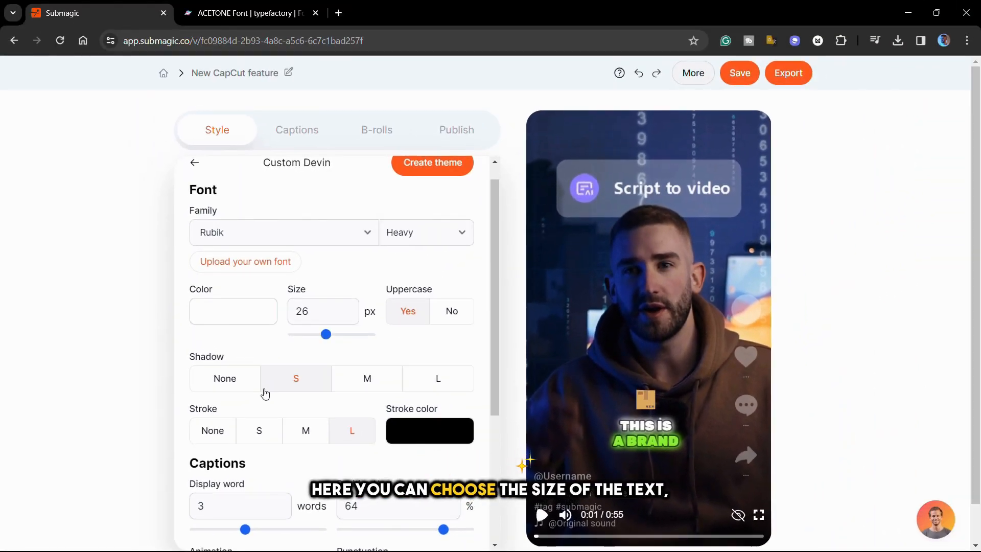
{"action": "left_click_drag", "start_coordinate": [325, 337], "coordinate": [331, 339]}
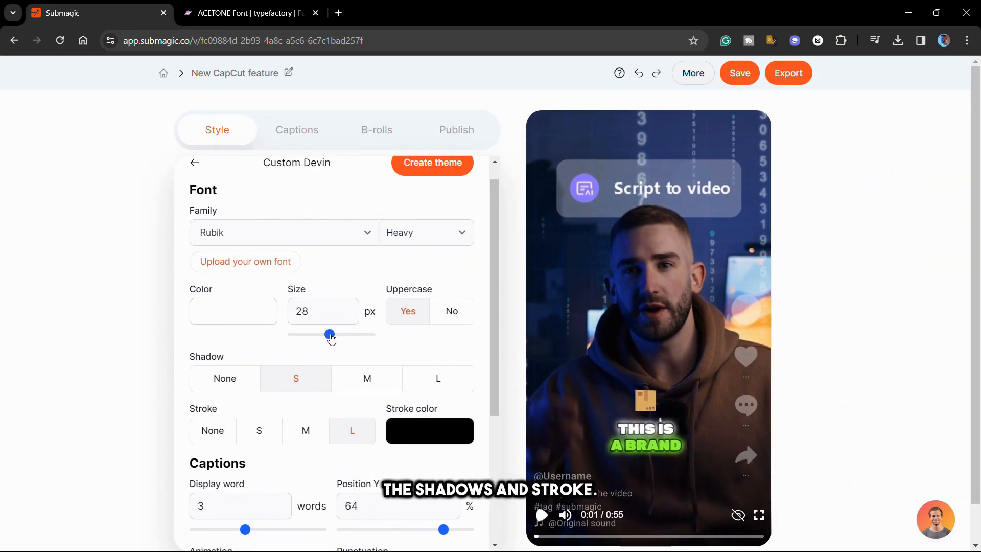
{"action": "left_click", "coordinate": [369, 381]}
{"action": "left_click", "coordinate": [306, 429]}
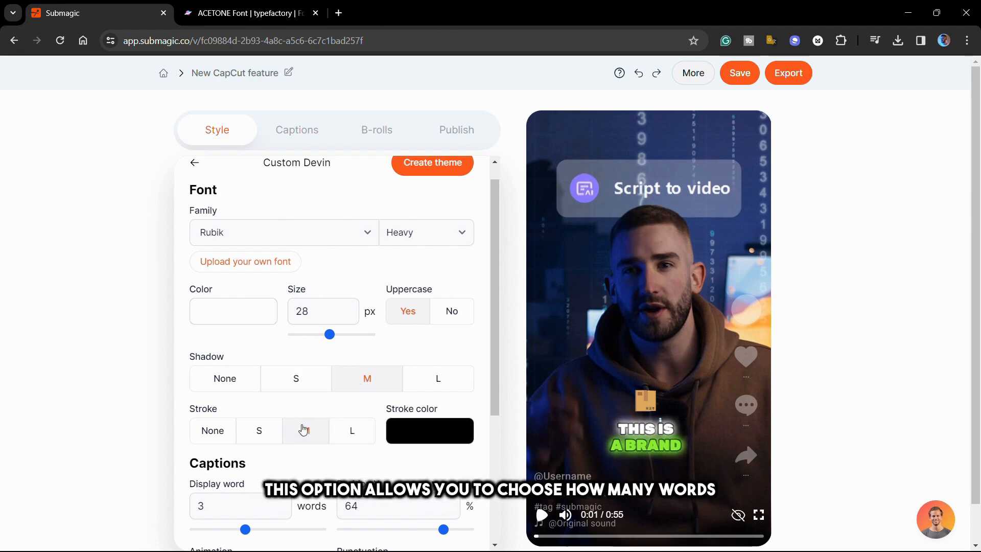
- Set the custom theme's captions to display 4 words at a vertical position of 65%
{"action": "scroll", "coordinate": [305, 427], "scroll_direction": "down", "scroll_amount": 3}
{"action": "mouse_move", "coordinate": [246, 403]}
{"action": "left_mouse_down"}
{"action": "mouse_move", "coordinate": [220, 403]}
{"action": "mouse_move", "coordinate": [262, 411]}
{"action": "left_mouse_up"}
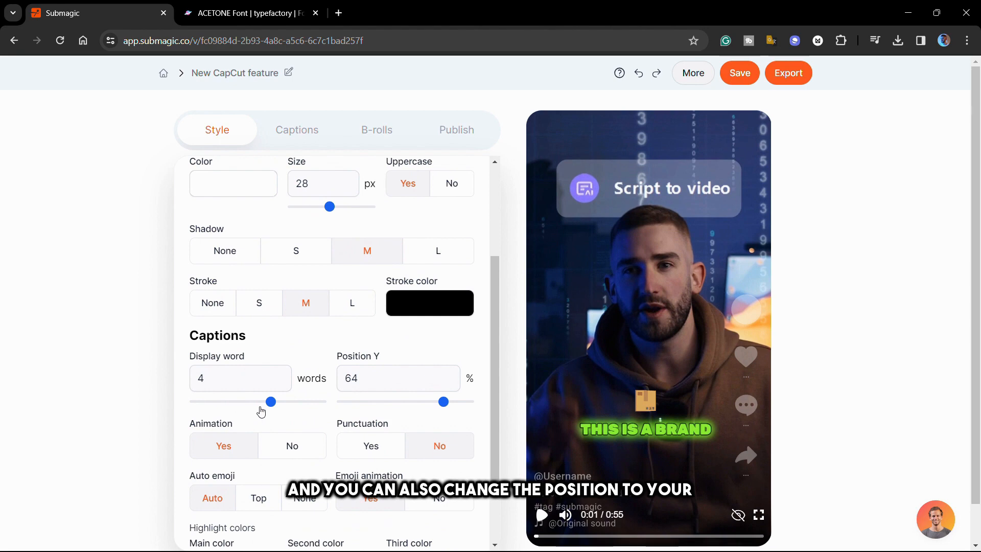
{"action": "mouse_move", "coordinate": [442, 402]}
{"action": "left_mouse_down"}
{"action": "mouse_move", "coordinate": [434, 401]}
{"action": "mouse_move", "coordinate": [444, 402]}
{"action": "left_mouse_up"}
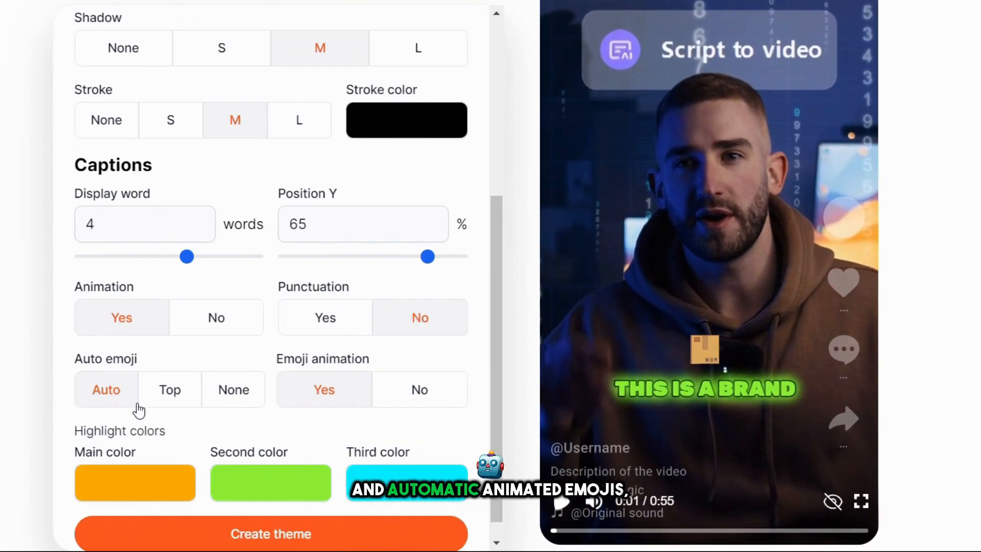
- Change the custom theme's font family to Eurostile
{"action": "scroll", "coordinate": [137, 408], "scroll_direction": "down", "scroll_amount": 1}
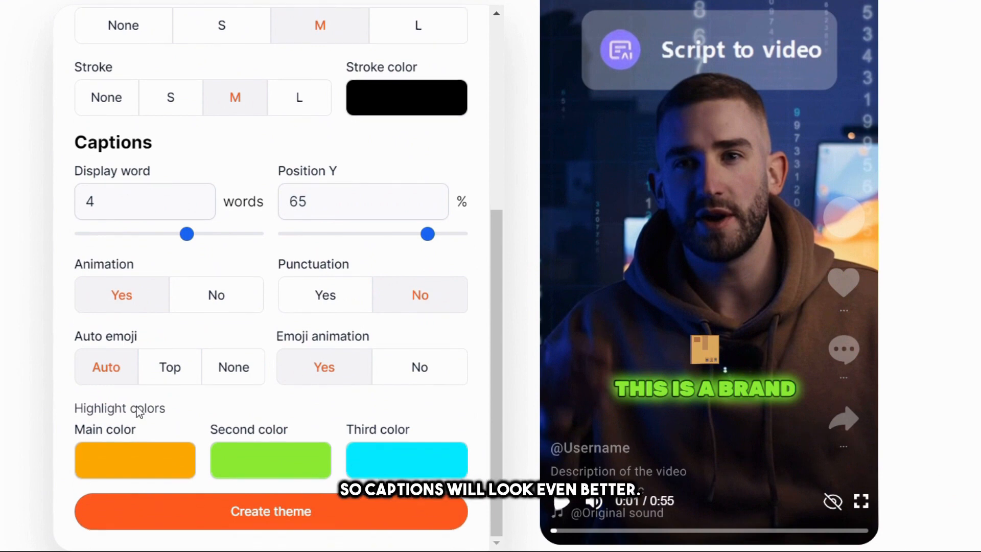
{"action": "scroll", "coordinate": [138, 407], "scroll_direction": "up", "scroll_amount": 6}
{"action": "left_click", "coordinate": [228, 146]}
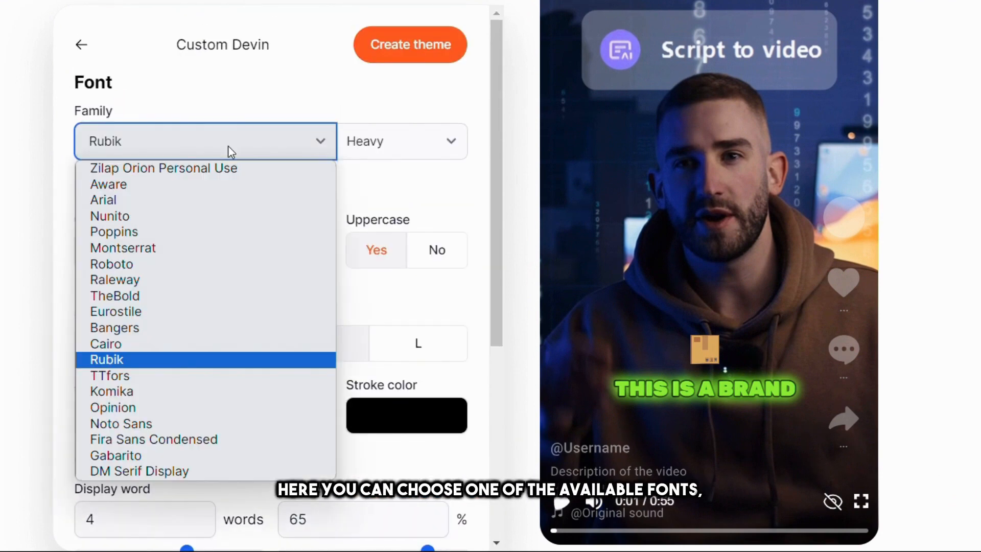
{"action": "left_click", "coordinate": [191, 312]}
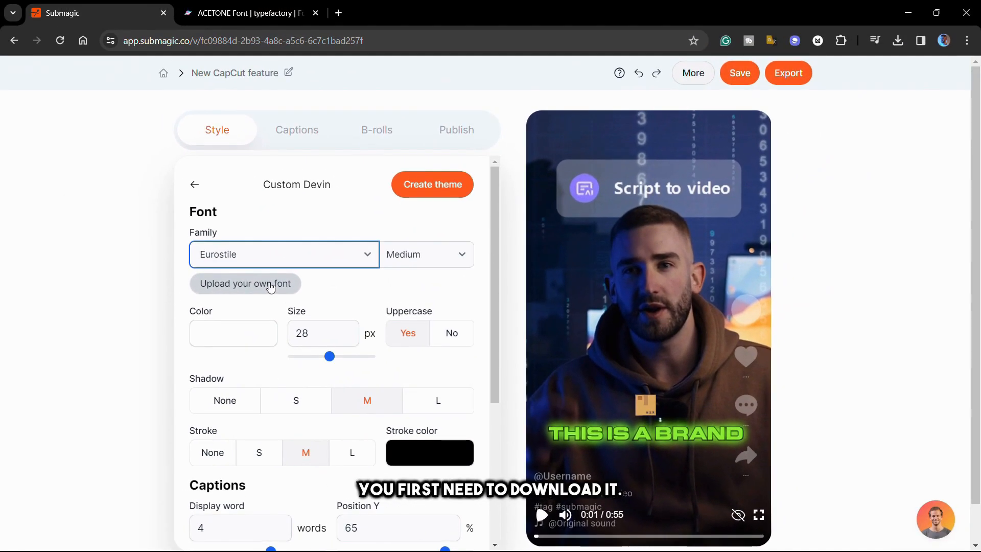
- Switch to the FontSpace page for the ACETONE font and download its regular style
{"action": "left_click", "coordinate": [269, 5]}
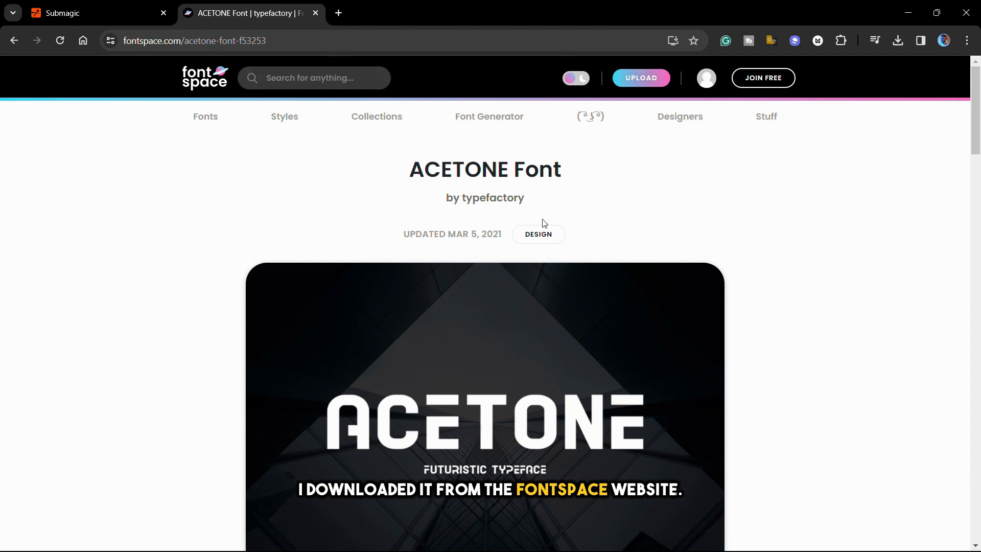
{"action": "scroll", "coordinate": [758, 405], "scroll_direction": "down", "scroll_amount": 7}
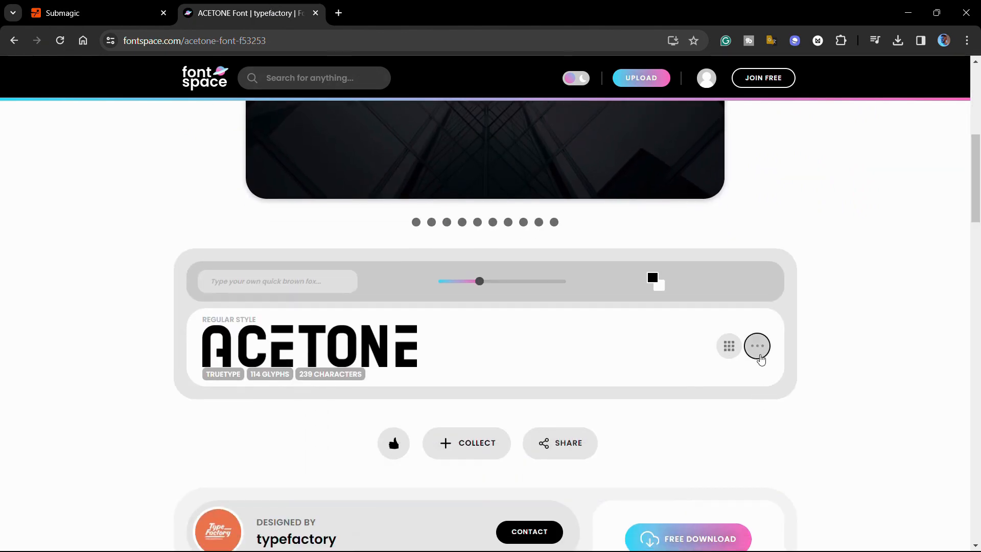
{"action": "left_click", "coordinate": [760, 356]}
{"action": "left_click", "coordinate": [778, 434]}
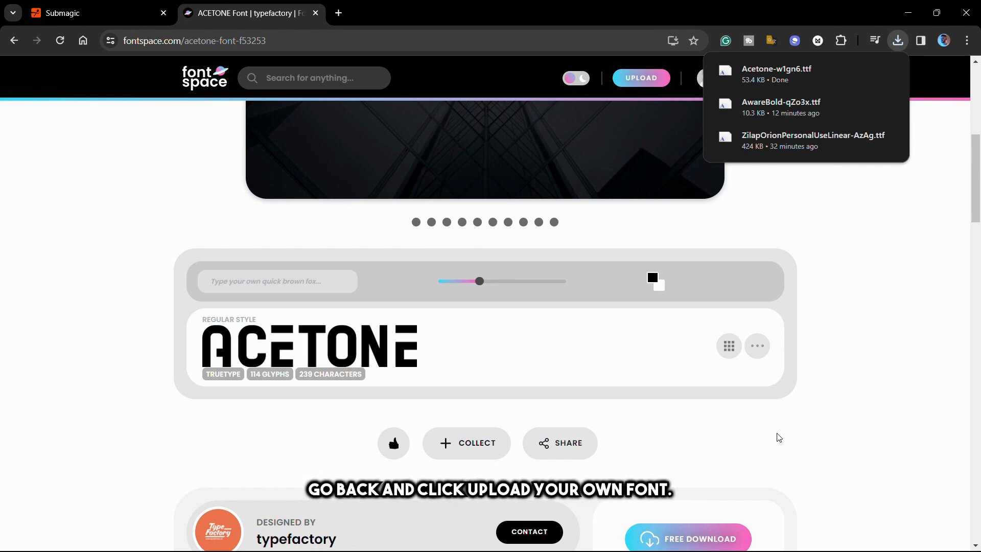
- Switch back to Submagic and upload the downloaded Acetone-w1gn6 font file as a custom font
{"action": "left_click", "coordinate": [135, 4]}
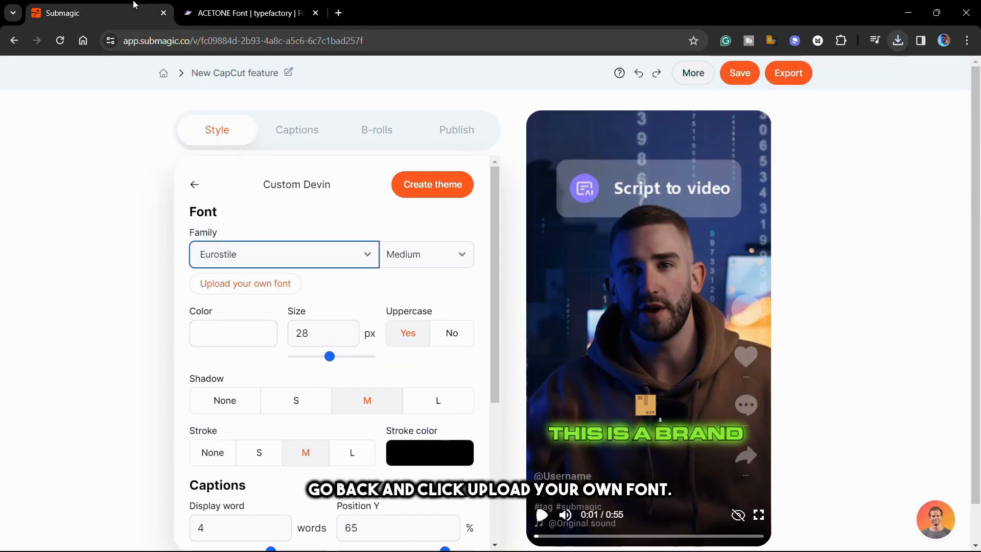
{"action": "left_click", "coordinate": [283, 282]}
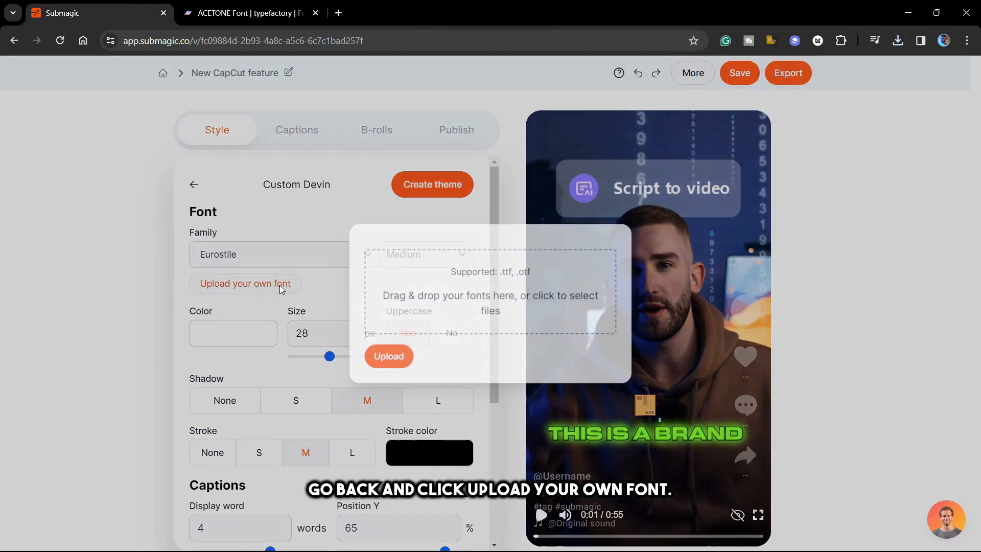
{"action": "left_click", "coordinate": [423, 308]}
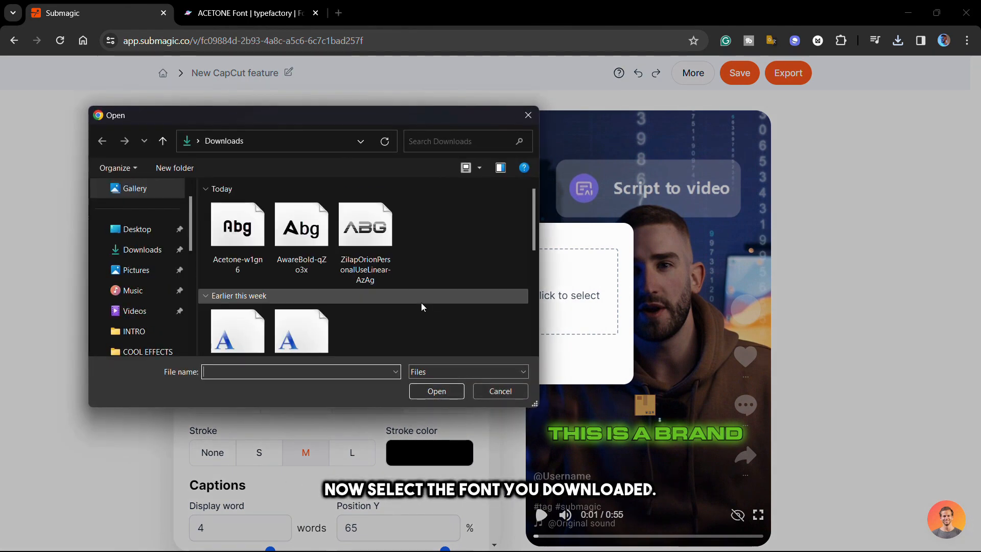
{"action": "double_click", "coordinate": [230, 234]}
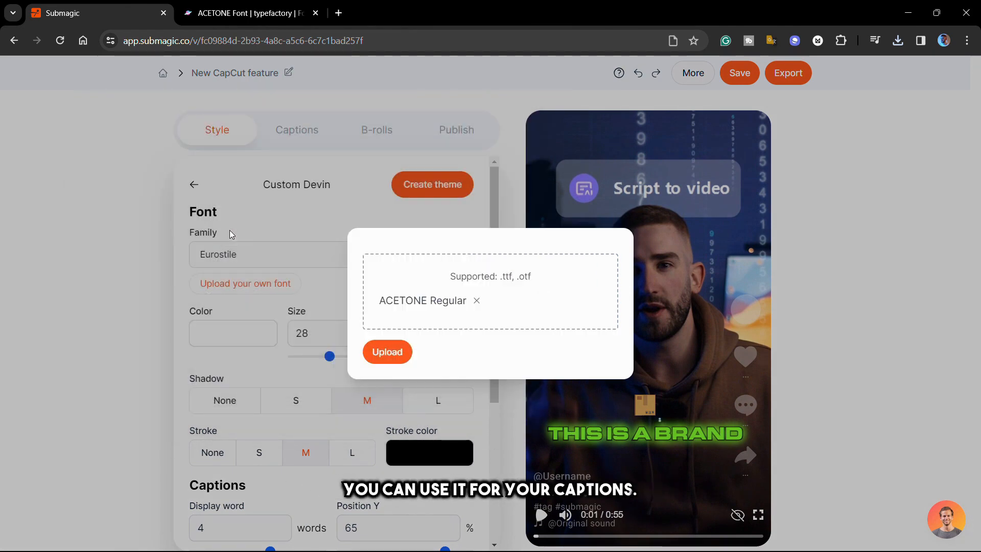
{"action": "left_click", "coordinate": [377, 351]}
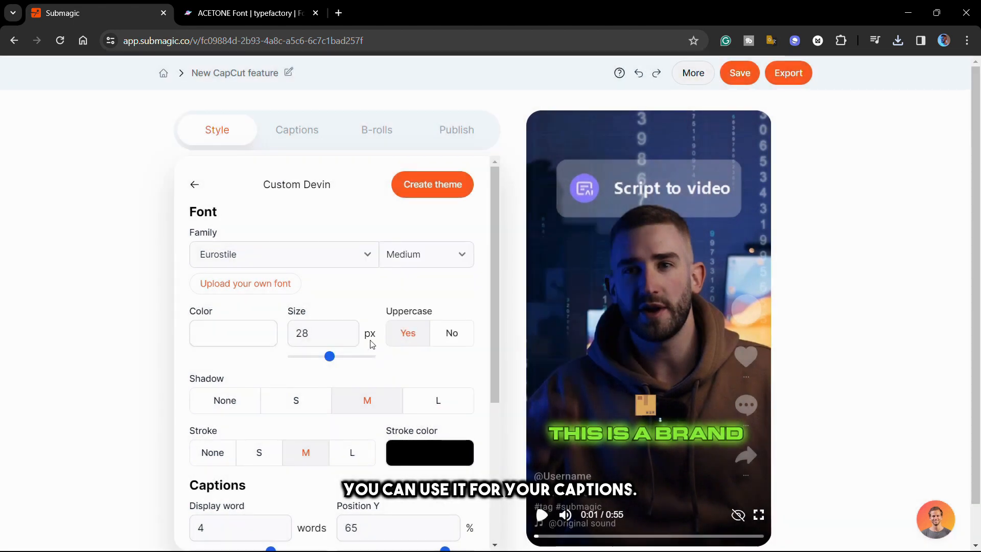
- Set the Custom Devin theme's font family to ACETONE and create the theme
{"action": "left_click", "coordinate": [322, 253]}
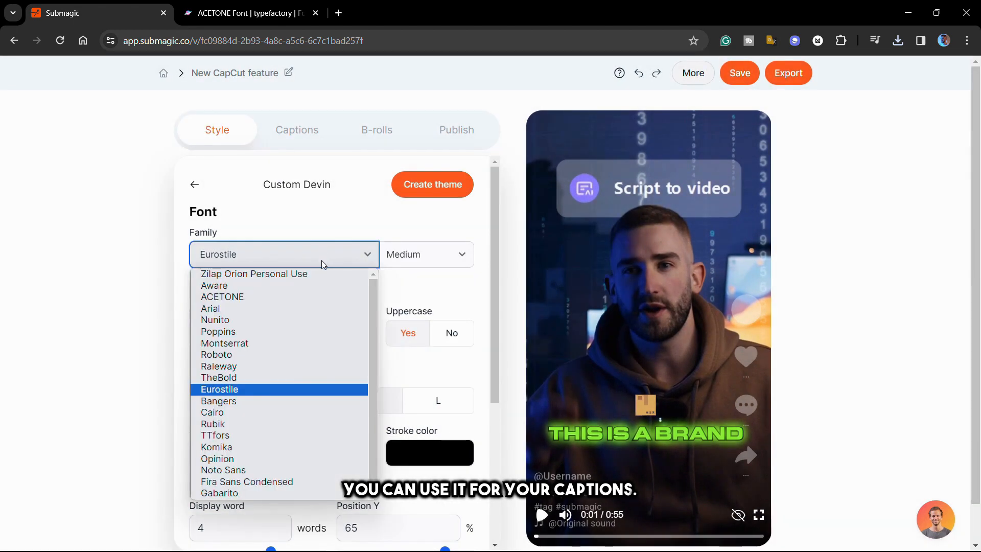
{"action": "left_click", "coordinate": [304, 297]}
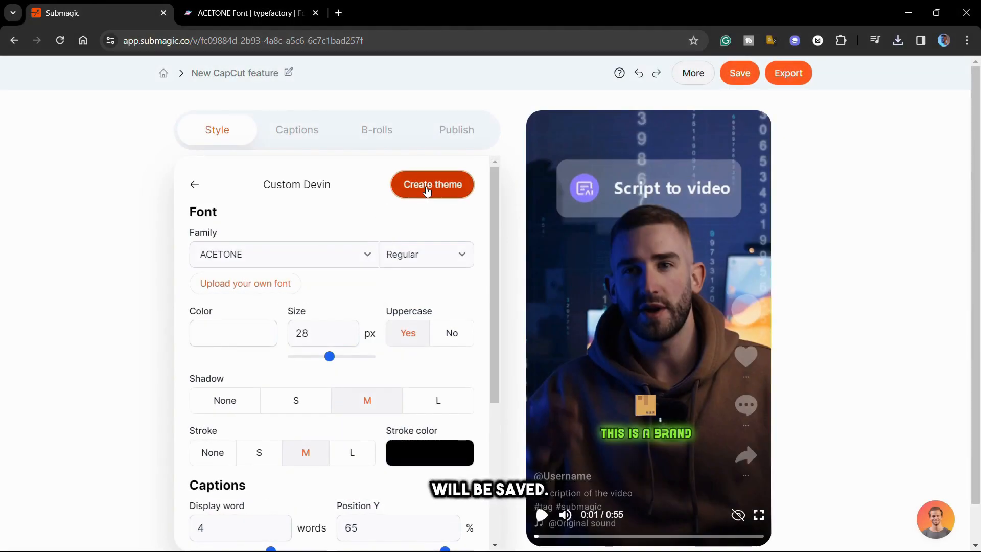
{"action": "left_click", "coordinate": [427, 186]}
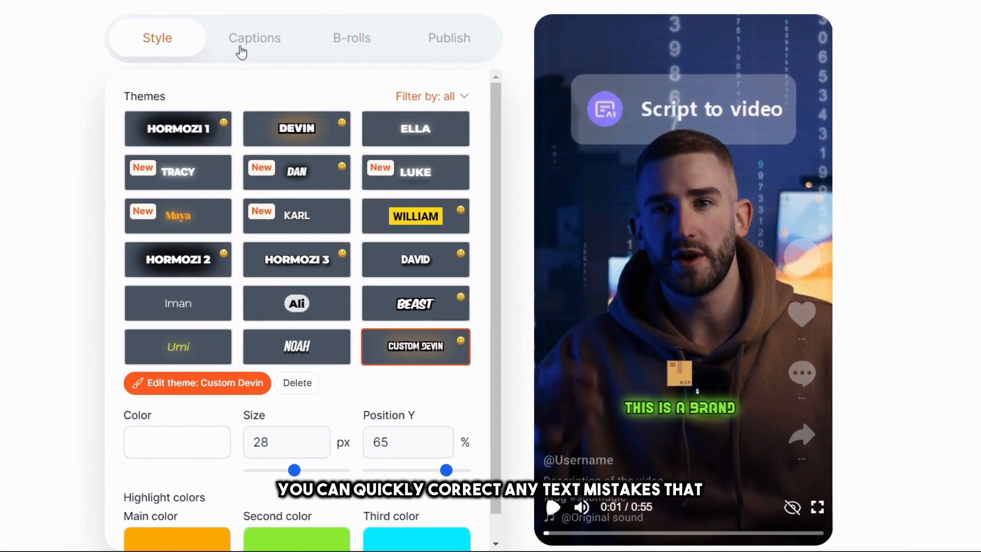
- Correct the word "copycat" to "capcut" in the second caption, "new copycat feature"
{"action": "left_click", "coordinate": [242, 51]}
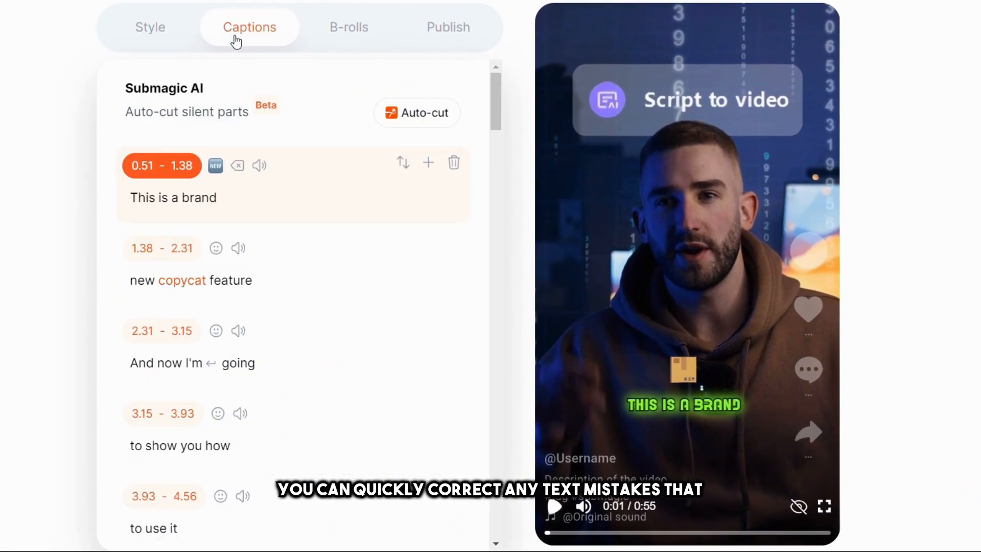
{"action": "left_click", "coordinate": [206, 286]}
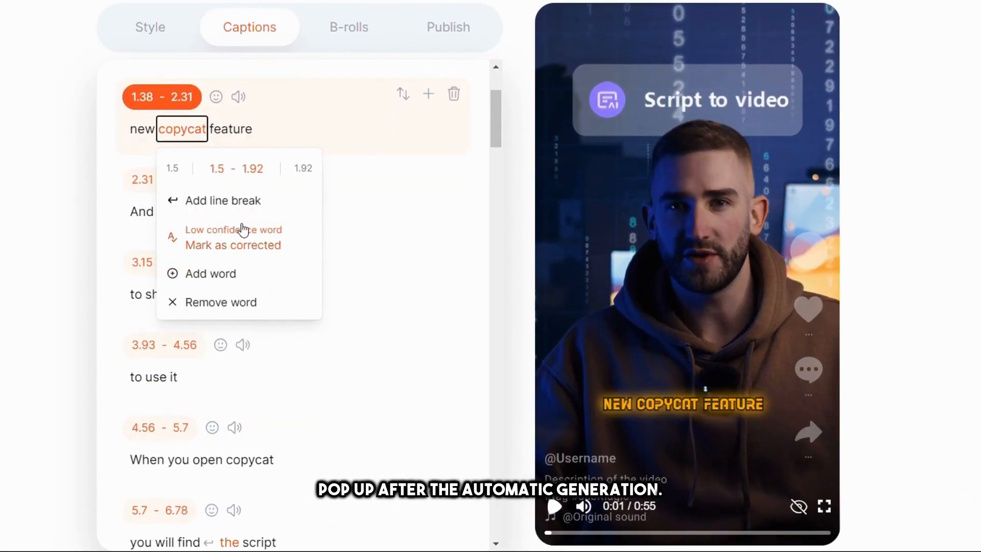
{"action": "left_click", "coordinate": [201, 135]}
{"action": "key", "text": "BackSpace"}
{"action": "key", "text": "BackSpace"}
{"action": "key", "text": "BackSpace"}
{"action": "key", "text": "BackSpace"}
{"action": "key", "text": "BackSpace"}
{"action": "key", "text": "BackSpace"}
{"action": "type", "text": "apcut"}
{"action": "left_click", "coordinate": [320, 135]}
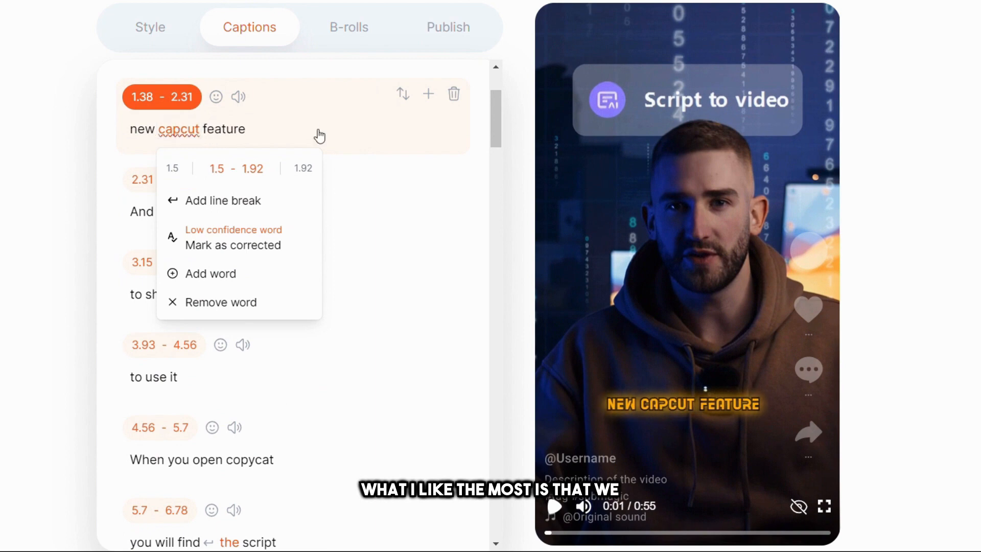
{"action": "left_click", "coordinate": [239, 231]}
- Search the emojis for "video" and add the video camera emoji to the caption "video feature on the home"
{"action": "scroll", "coordinate": [236, 260], "scroll_direction": "down", "scroll_amount": 6}
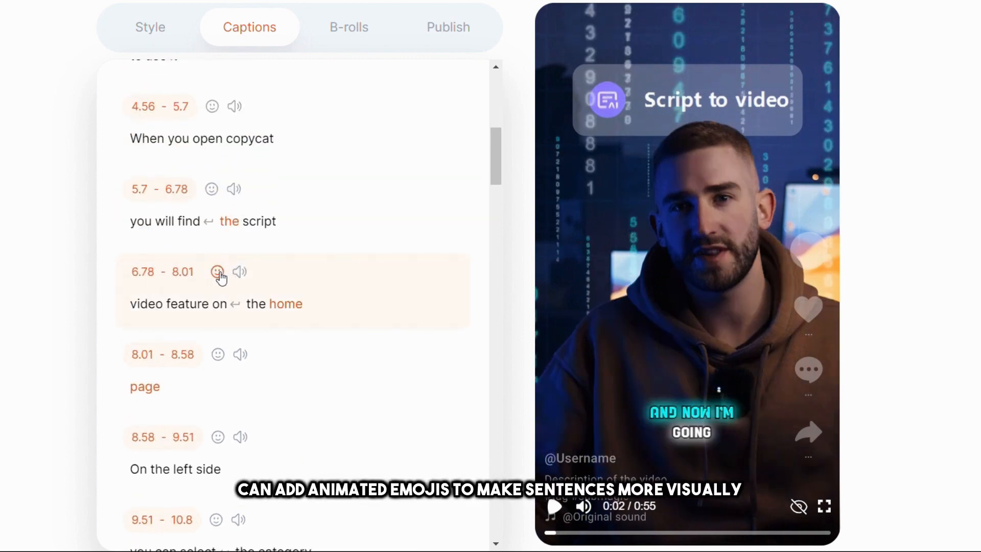
{"action": "left_click", "coordinate": [217, 272]}
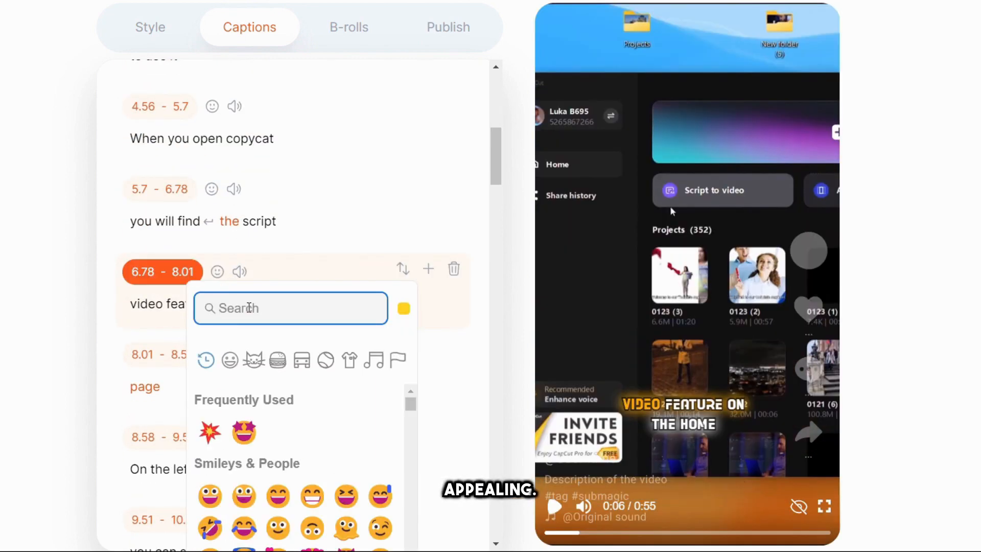
{"action": "type", "text": "video"}
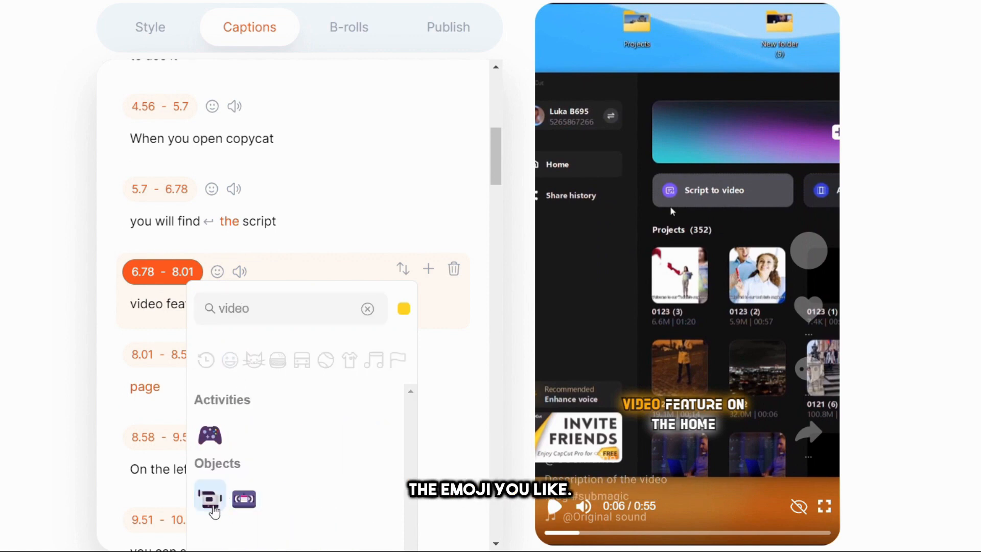
{"action": "left_click", "coordinate": [210, 498]}
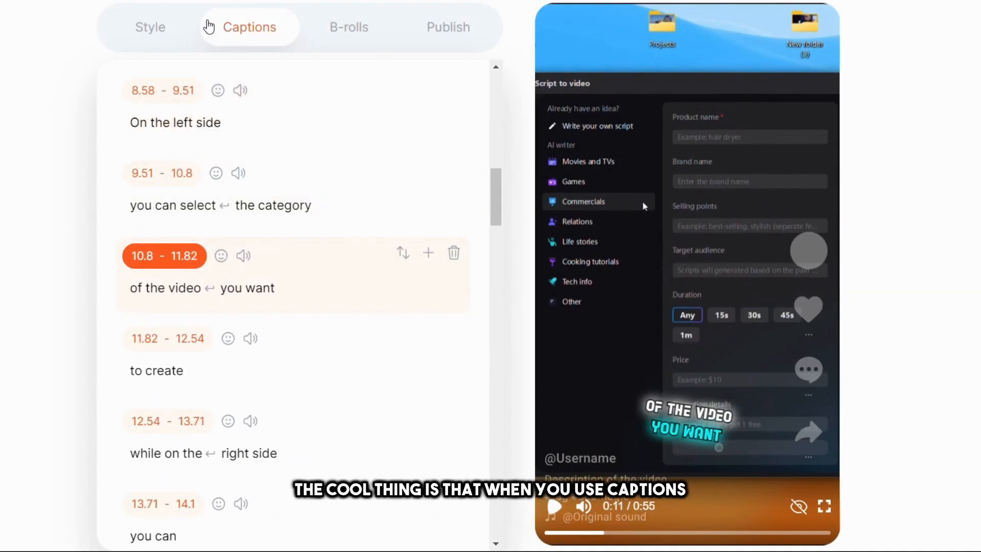
- Apply the Hormozi 1 theme and highlight the word "capcut" in yellow in the second caption
{"action": "left_click", "coordinate": [158, 26]}
{"action": "left_click", "coordinate": [168, 125]}
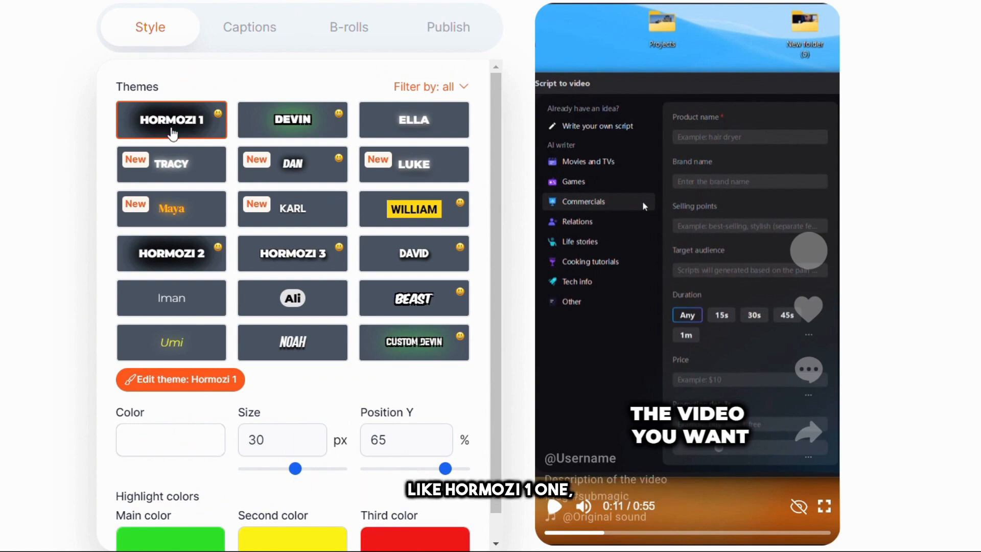
{"action": "left_click", "coordinate": [280, 28]}
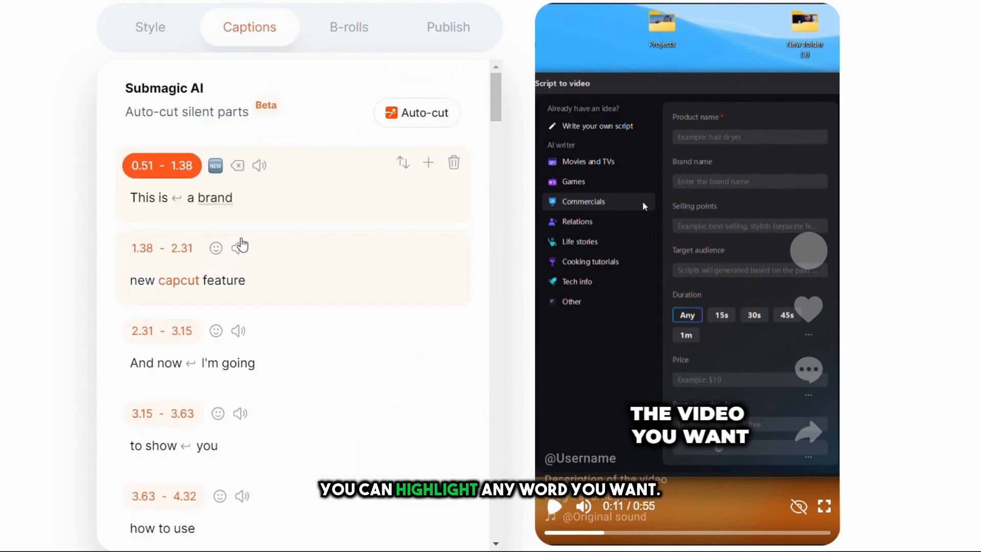
{"action": "left_click", "coordinate": [195, 282]}
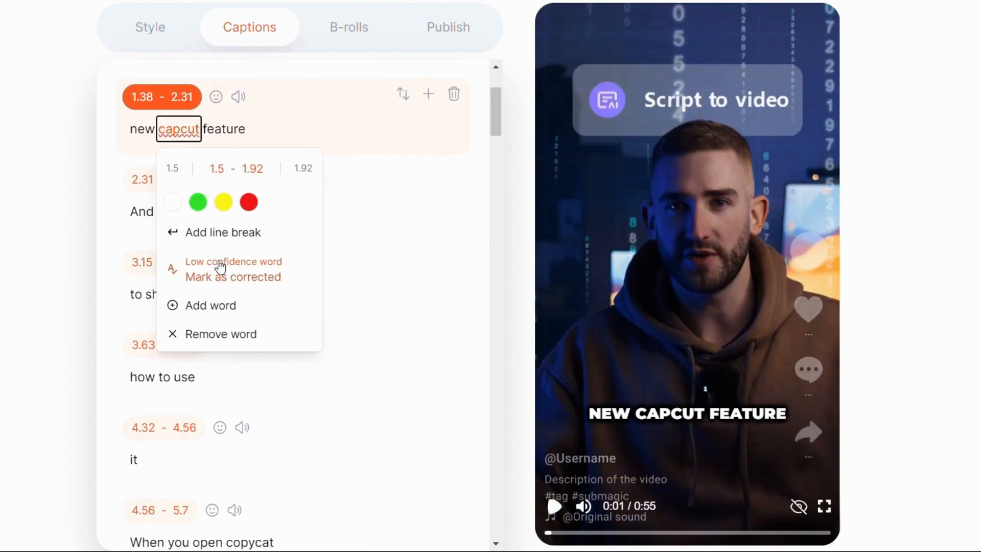
{"action": "left_click", "coordinate": [229, 210]}
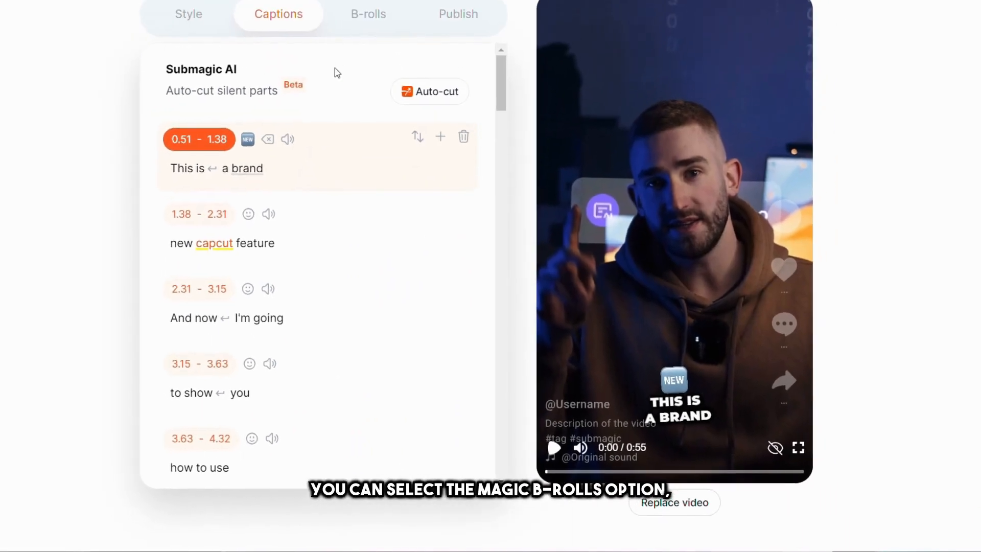
- Start adding a b-roll to the 23.64 - 28.96 segment, "ai will generate a script for you", and open the video library
{"action": "left_click", "coordinate": [358, 27]}
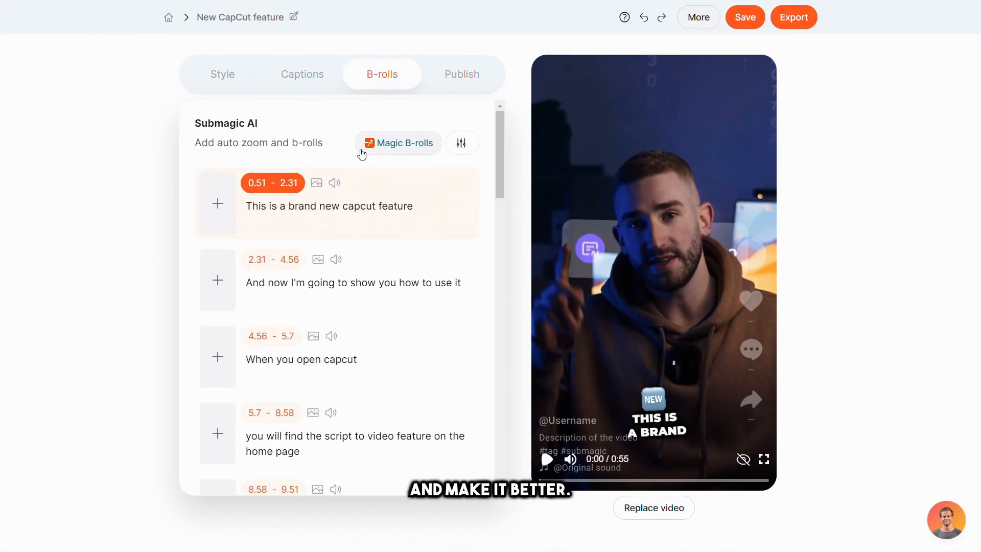
{"action": "scroll", "coordinate": [325, 274], "scroll_direction": "down", "scroll_amount": 9}
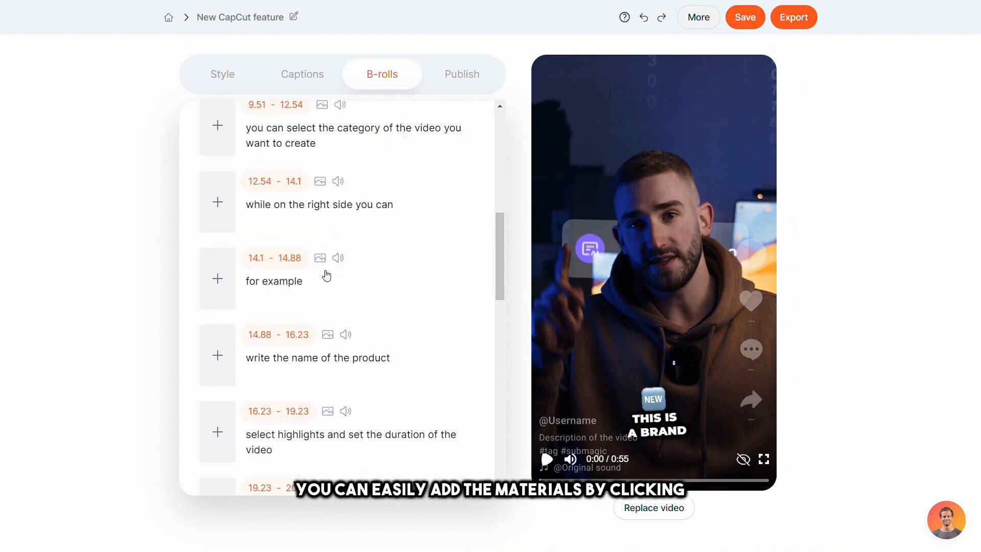
{"action": "scroll", "coordinate": [326, 276], "scroll_direction": "down", "scroll_amount": 10}
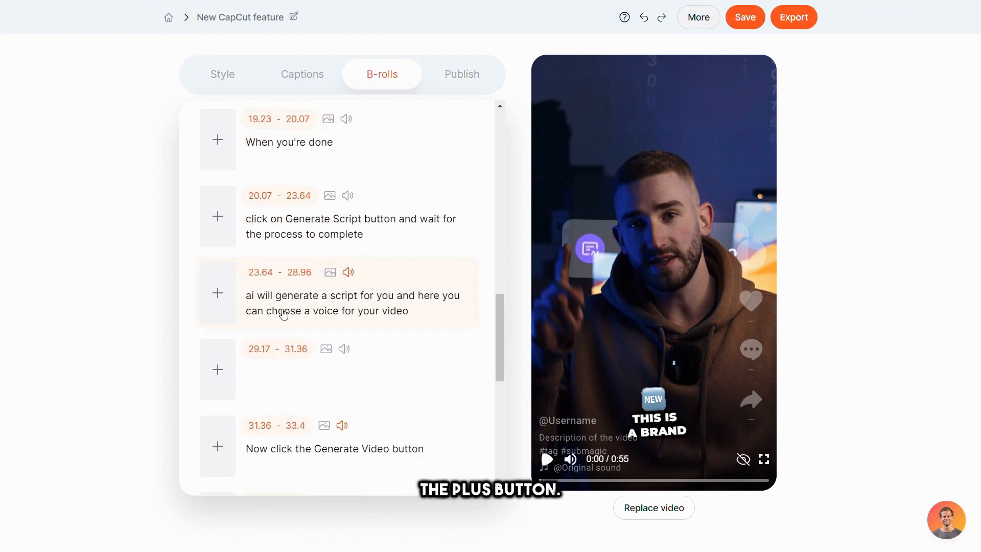
{"action": "left_click", "coordinate": [230, 294]}
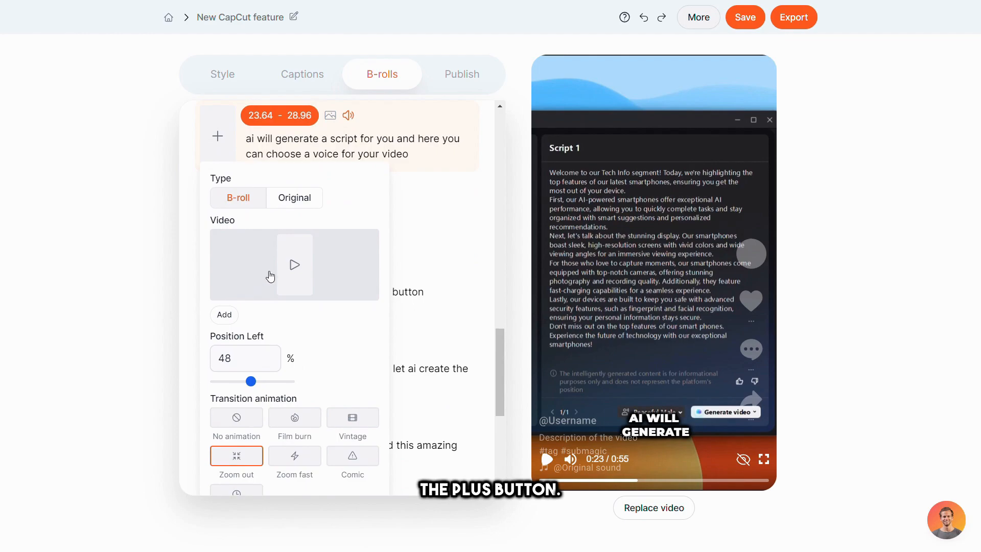
{"action": "left_click", "coordinate": [270, 275]}
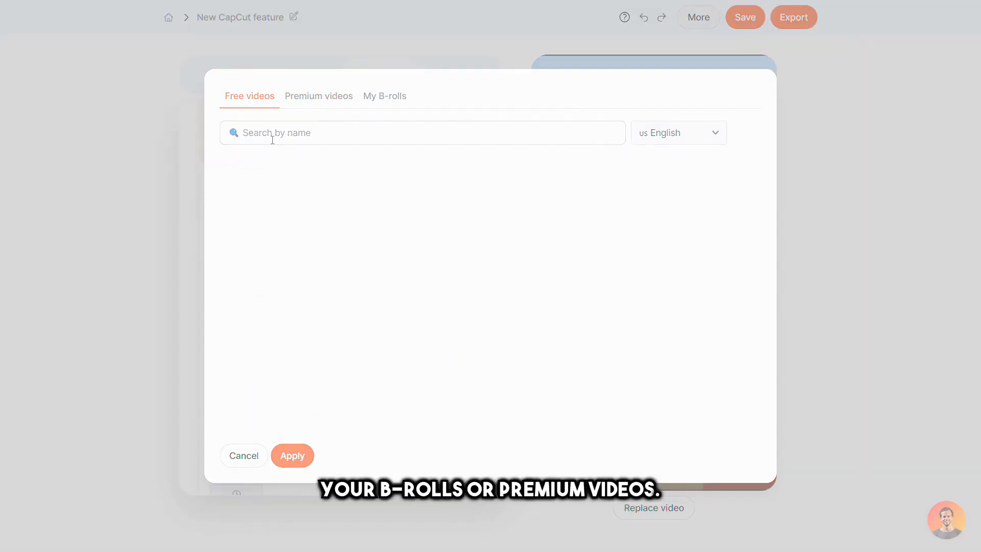
- Search the premium videos for "ai" and apply the clip with the glowing circular Ai interface as the b-roll
{"action": "left_click", "coordinate": [372, 98]}
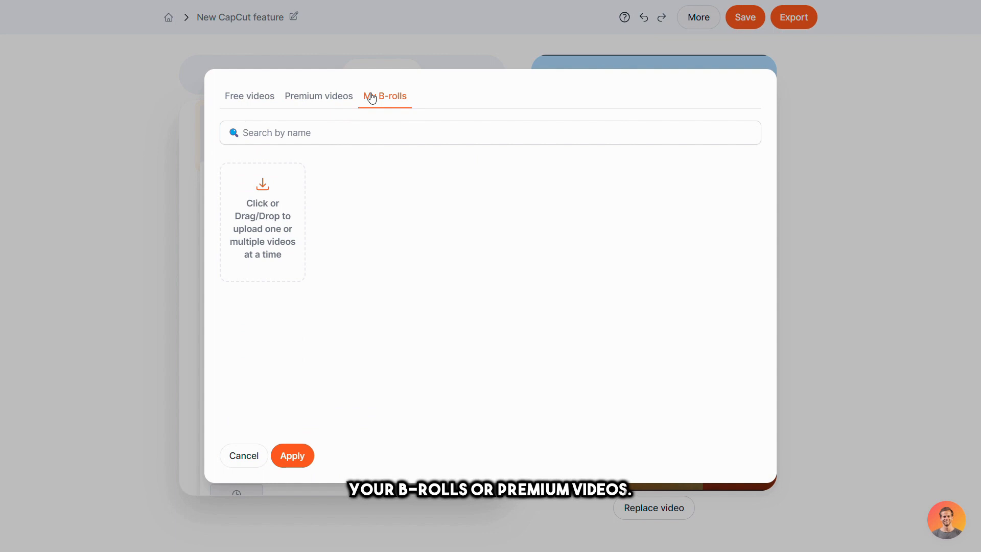
{"action": "left_click", "coordinate": [329, 100]}
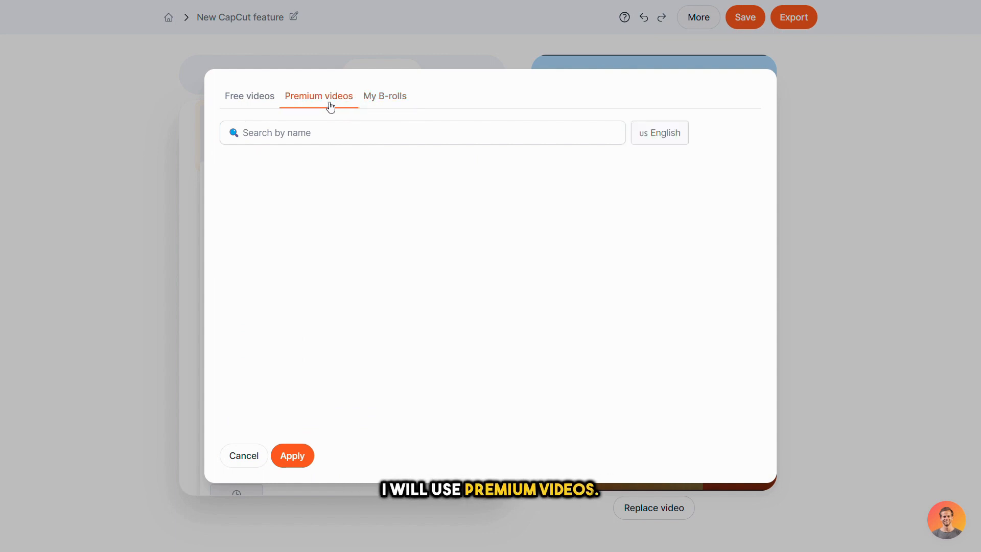
{"action": "left_click", "coordinate": [317, 131]}
{"action": "type", "text": "ai"}
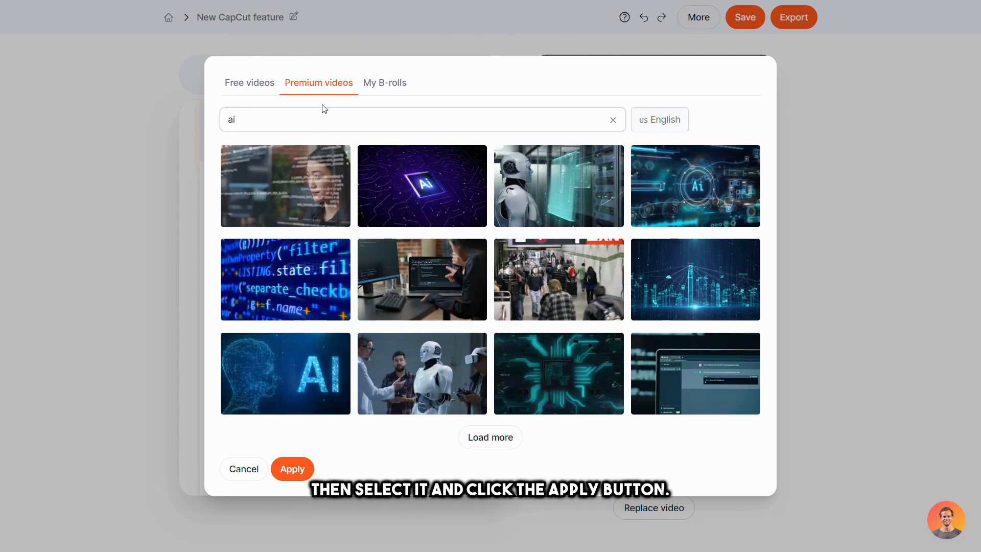
{"action": "left_click", "coordinate": [692, 203]}
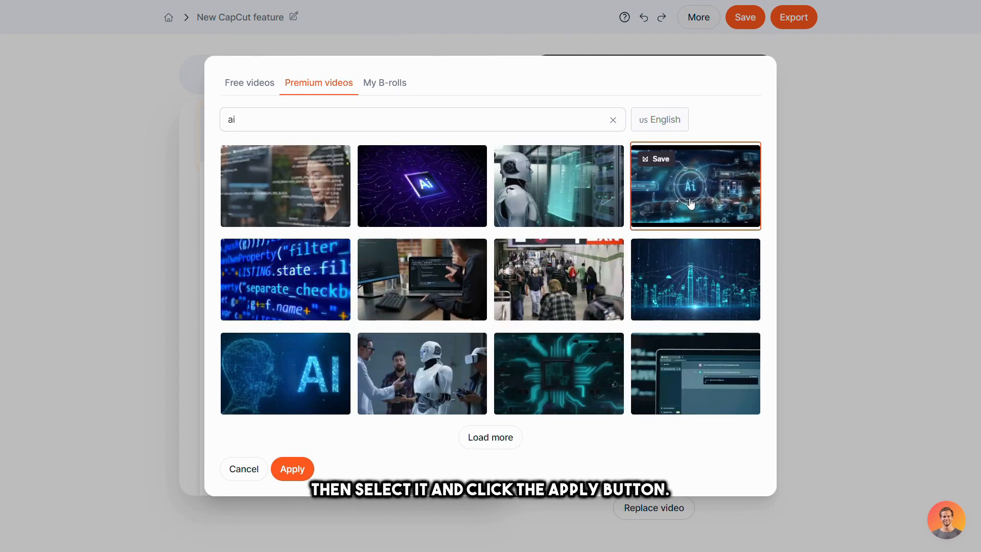
{"action": "left_click", "coordinate": [302, 468]}
- Set the b-roll's transition animation to Zoom fast
{"action": "left_click_drag", "start_coordinate": [251, 384], "coordinate": [252, 390]}
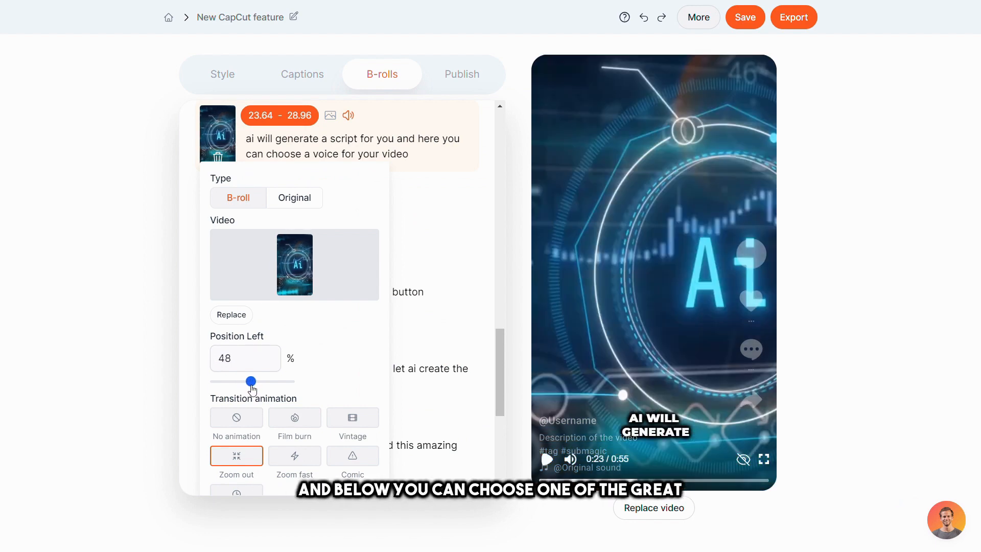
{"action": "scroll", "coordinate": [278, 394], "scroll_direction": "down", "scroll_amount": 4}
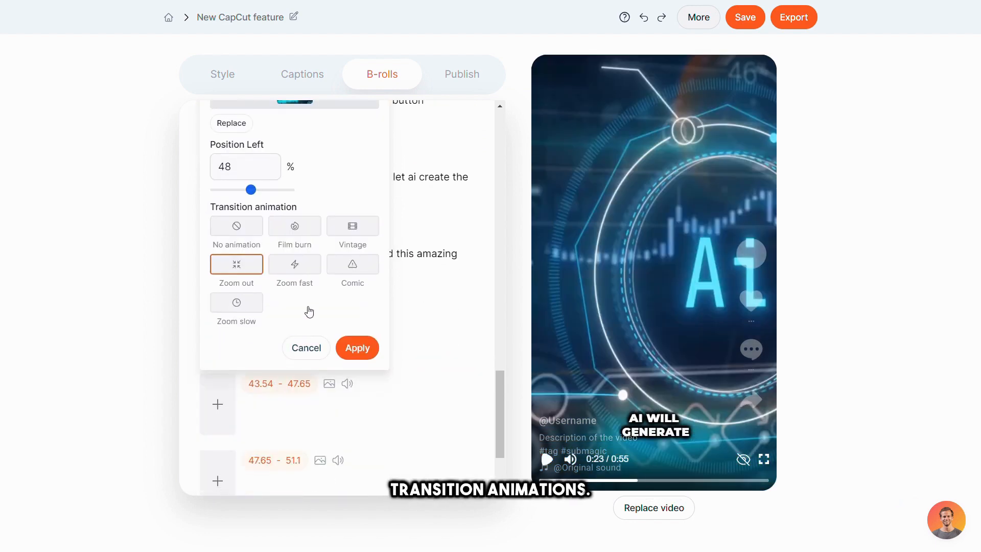
{"action": "left_click", "coordinate": [309, 266]}
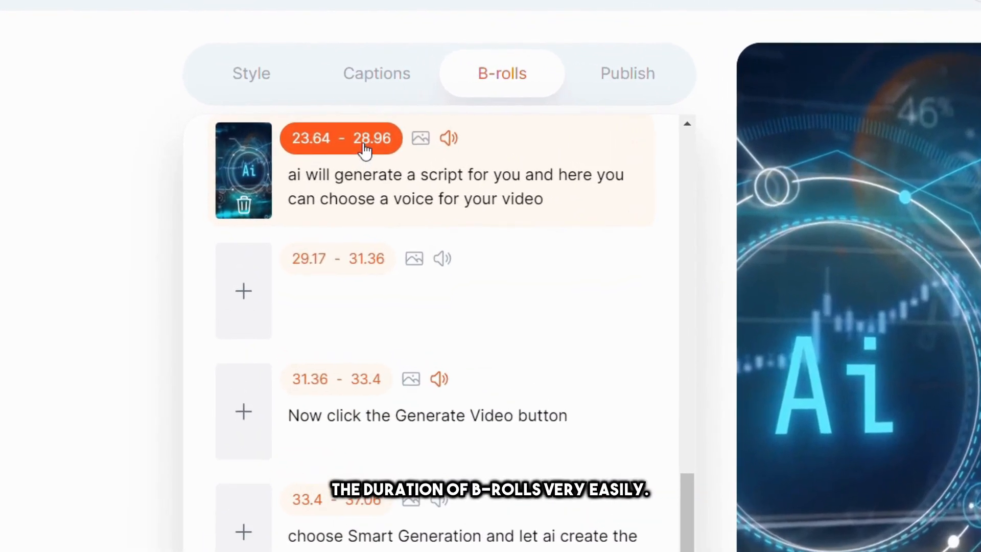
- Set the b-roll's end time to 25.15 and play the video to preview it
{"action": "left_click", "coordinate": [333, 133]}
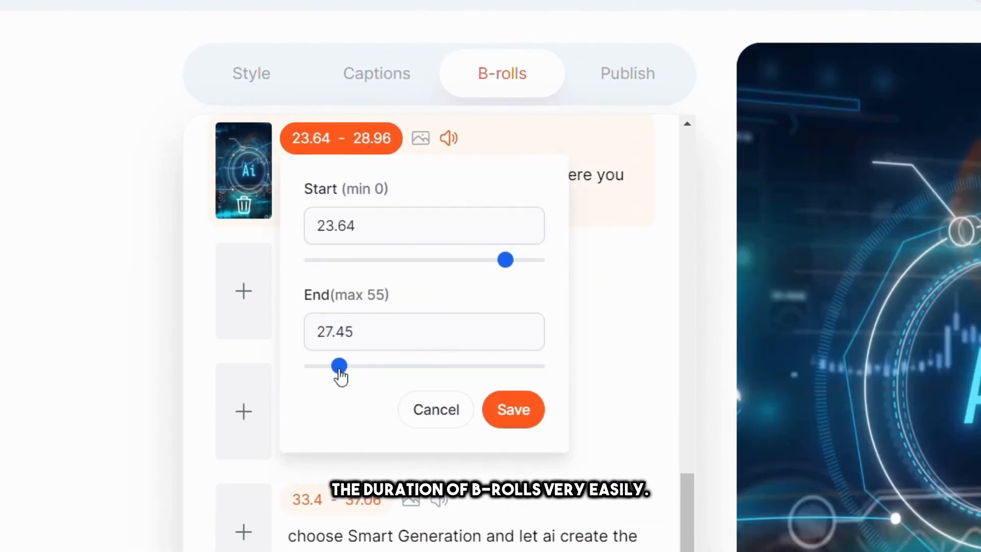
{"action": "left_click", "coordinate": [502, 420]}
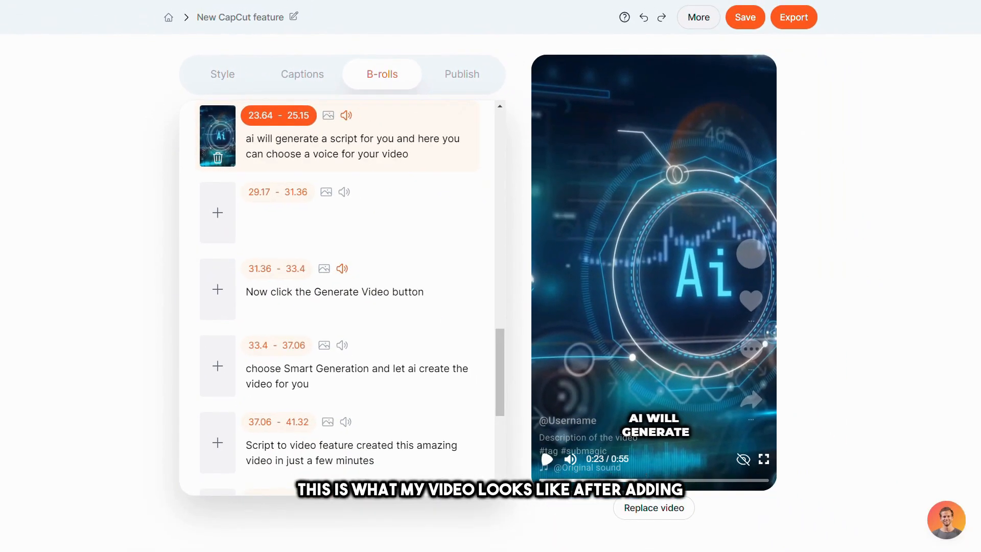
{"action": "left_click", "coordinate": [547, 458]}
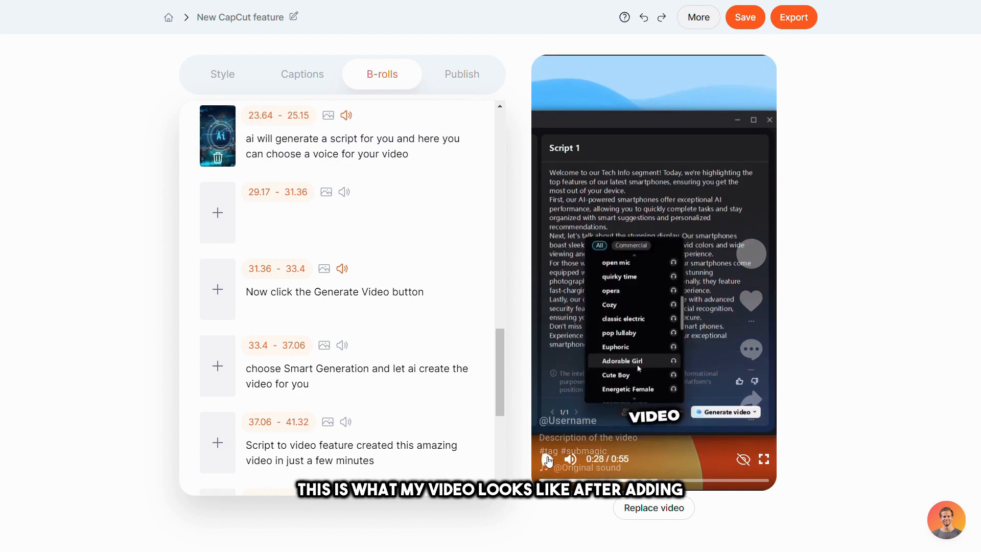
{"action": "left_click", "coordinate": [547, 460]}
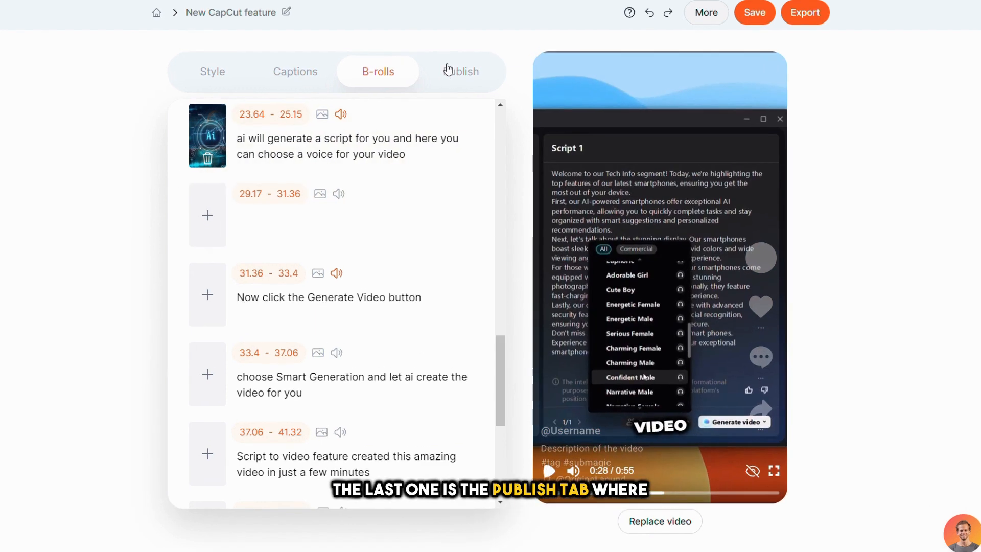
- Upload the music file ES_Diafano - El Neon (1).mp3 from the Downloads folder as a music option for publishing
{"action": "left_click", "coordinate": [450, 67]}
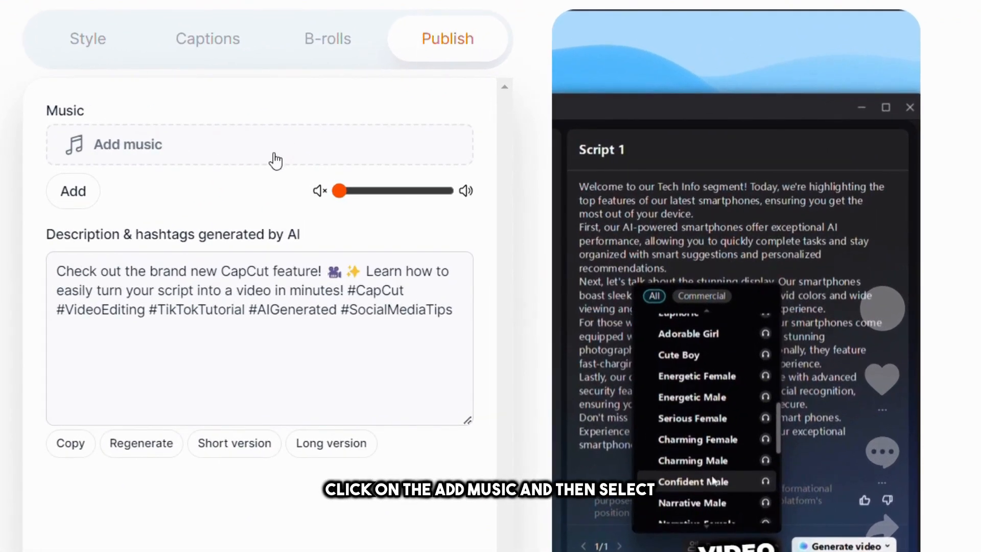
{"action": "left_click", "coordinate": [275, 154]}
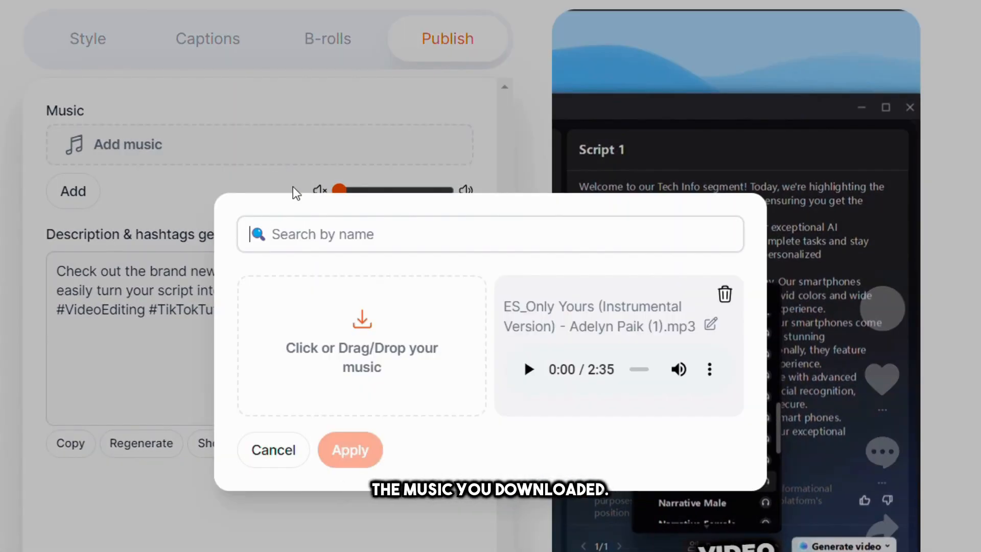
{"action": "left_click", "coordinate": [367, 316]}
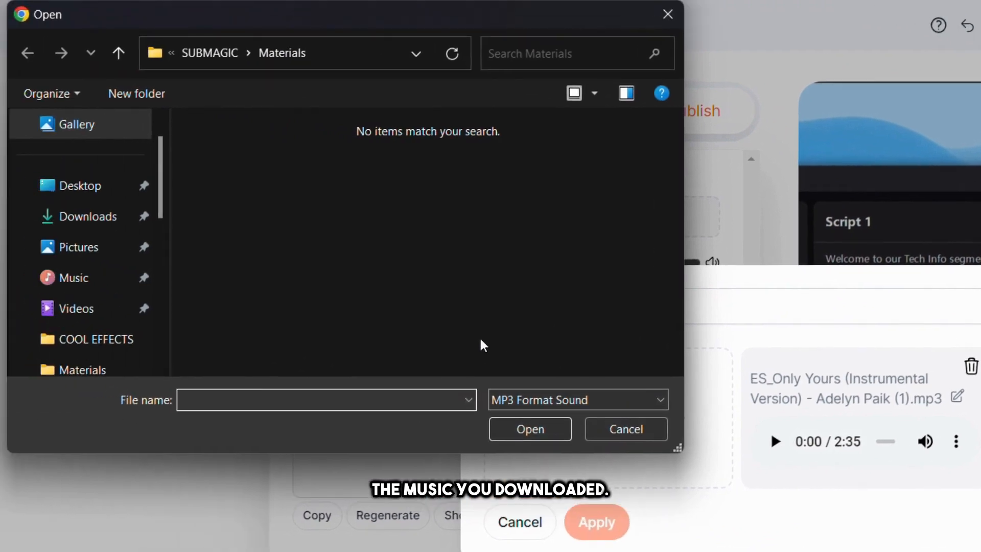
{"action": "left_click", "coordinate": [109, 218]}
{"action": "double_click", "coordinate": [231, 194]}
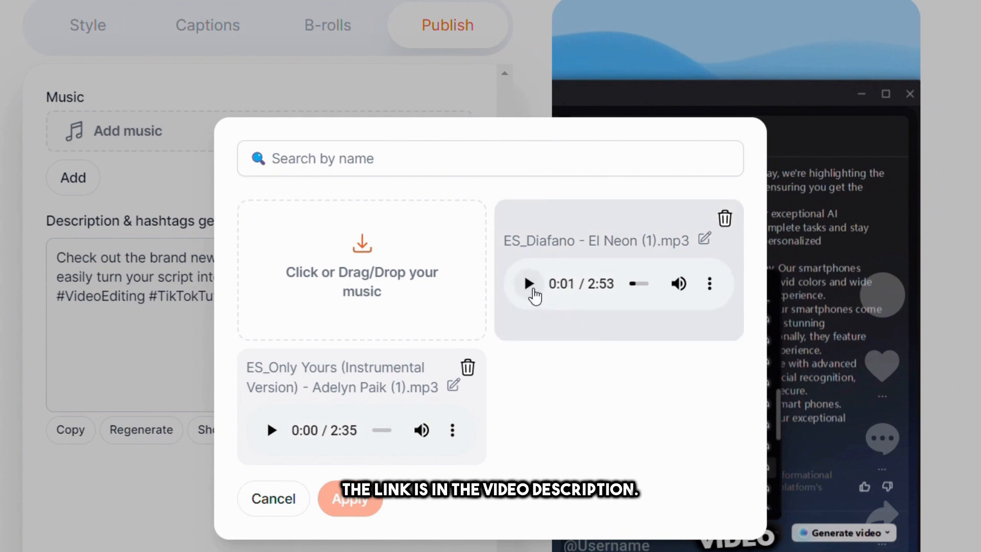
- Apply ES_Diafano - El Neon (1).mp3 as the video's music and lower its volume to about a quarter
{"action": "left_click", "coordinate": [563, 246]}
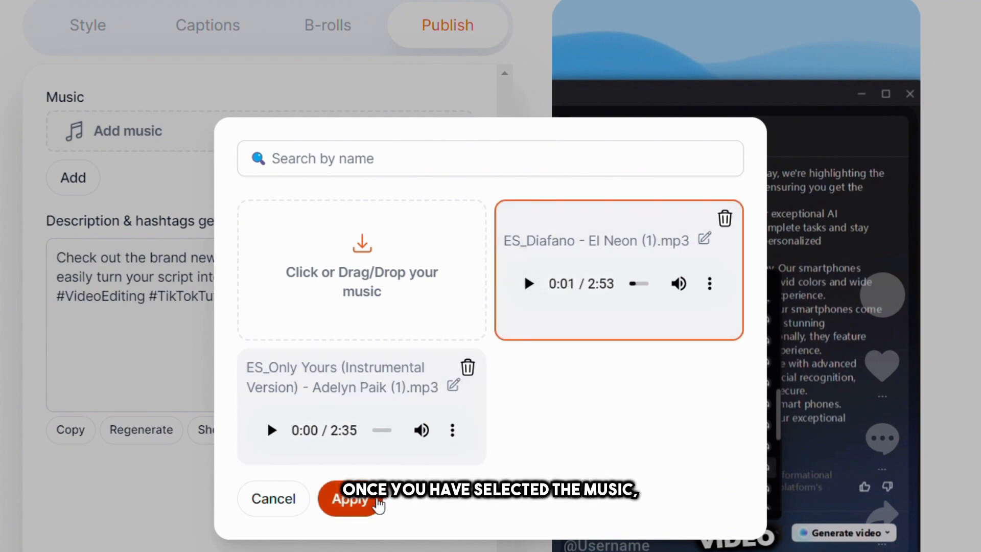
{"action": "left_click", "coordinate": [377, 503]}
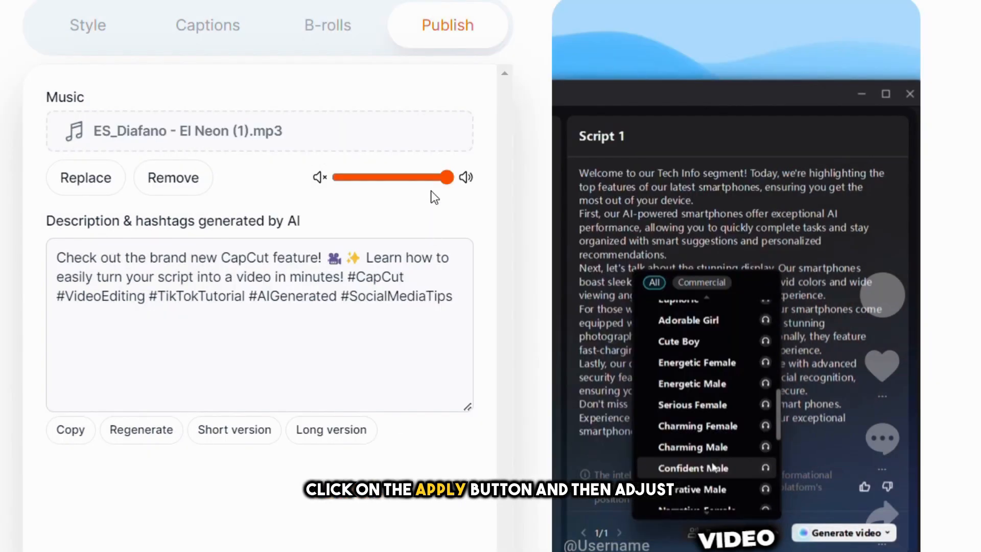
{"action": "left_click_drag", "start_coordinate": [446, 178], "coordinate": [365, 187]}
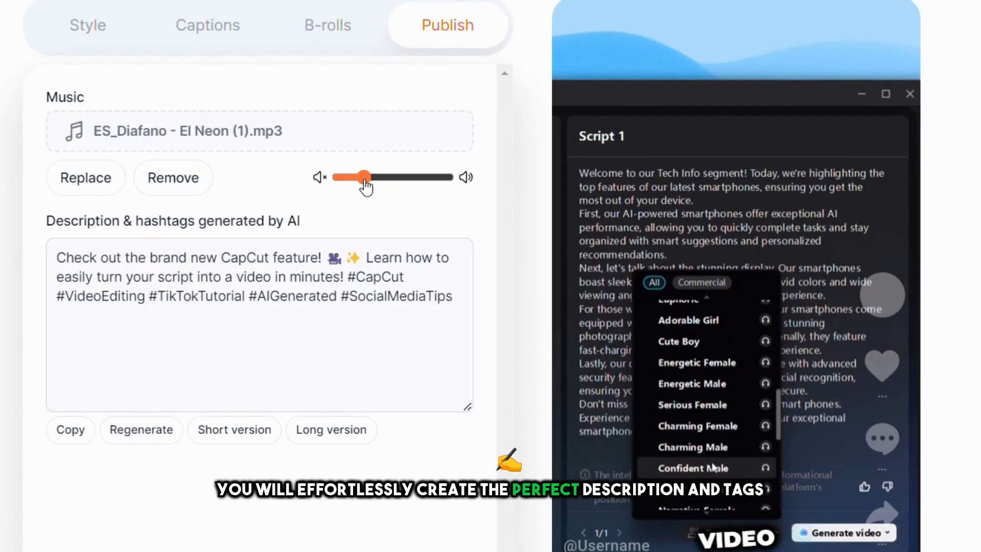
- Regenerate the AI description and hashtags, try the short version, and finish with the long version
{"action": "left_click", "coordinate": [165, 440]}
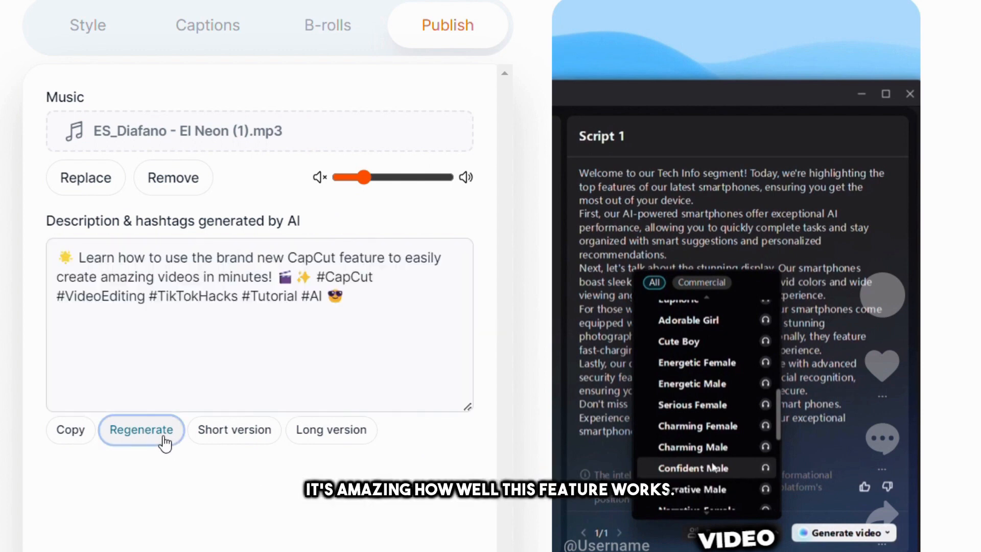
{"action": "left_click", "coordinate": [226, 433]}
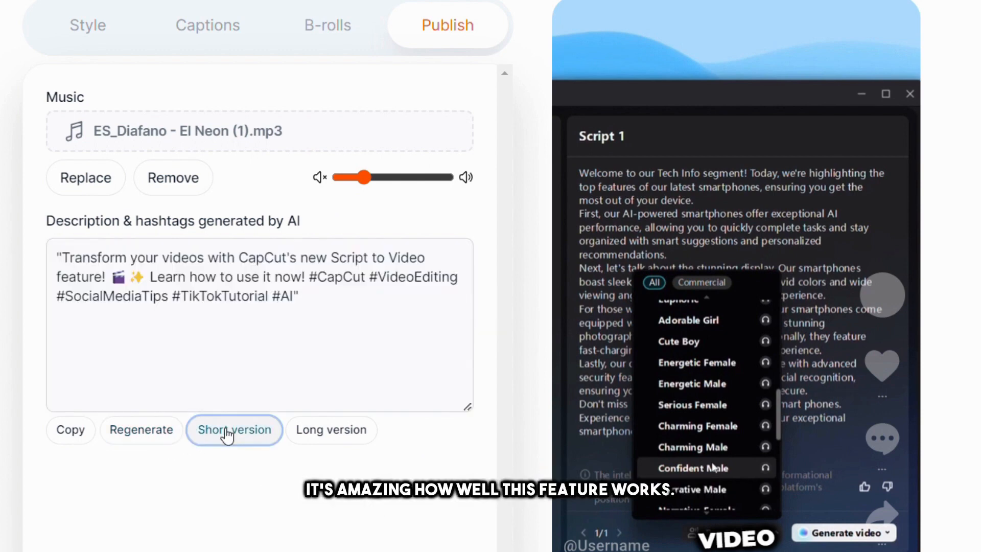
{"action": "left_click", "coordinate": [304, 443]}
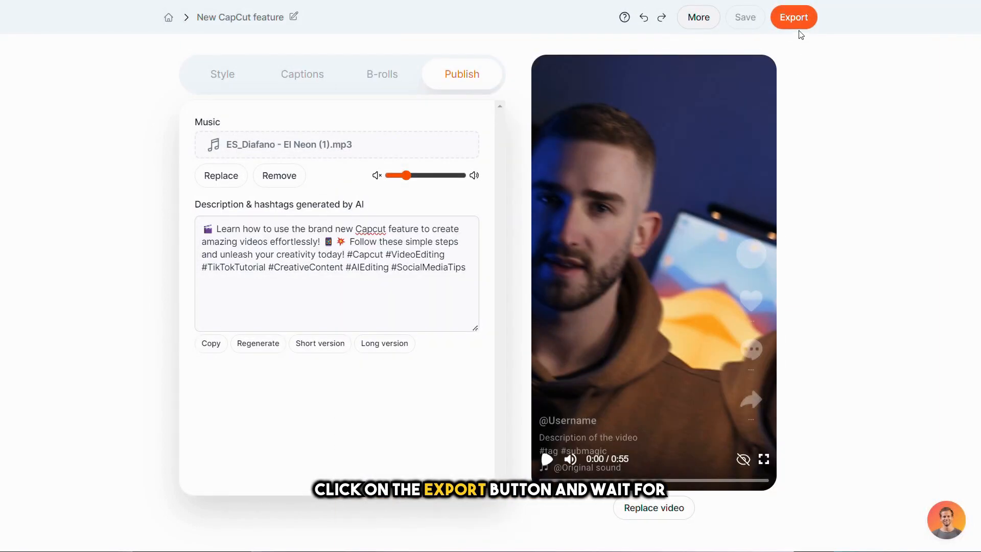
- Export the edited video and download the finished file
{"action": "left_click", "coordinate": [796, 21]}
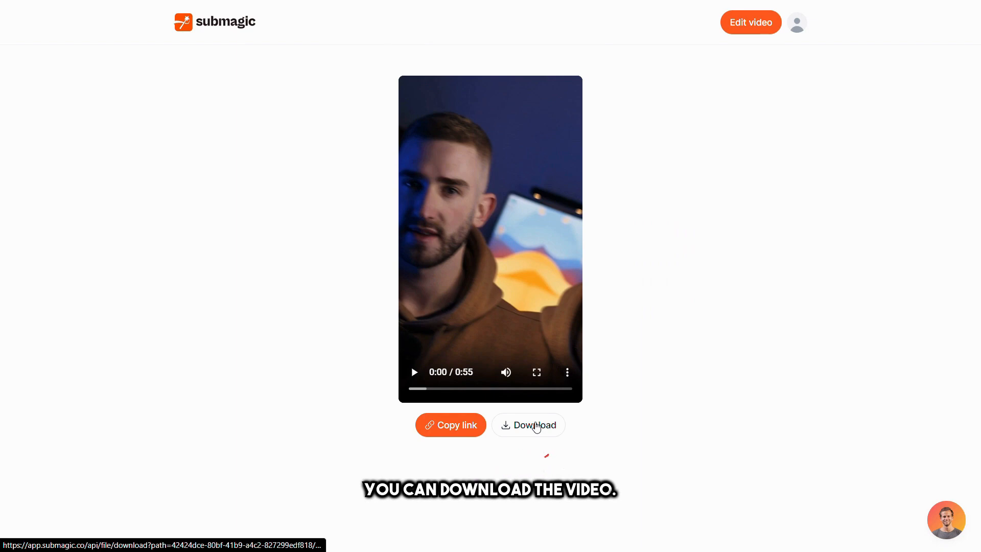
{"action": "left_click", "coordinate": [536, 427]}
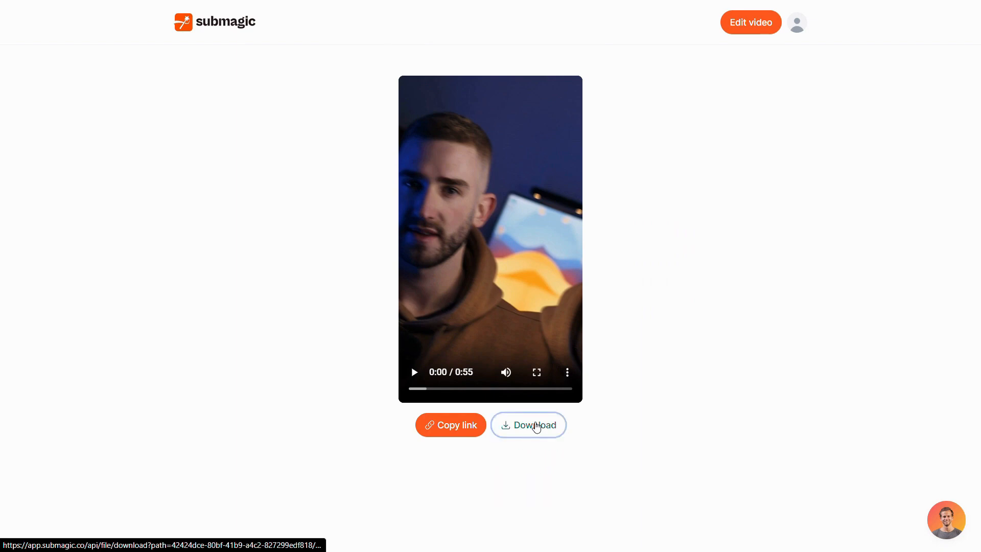